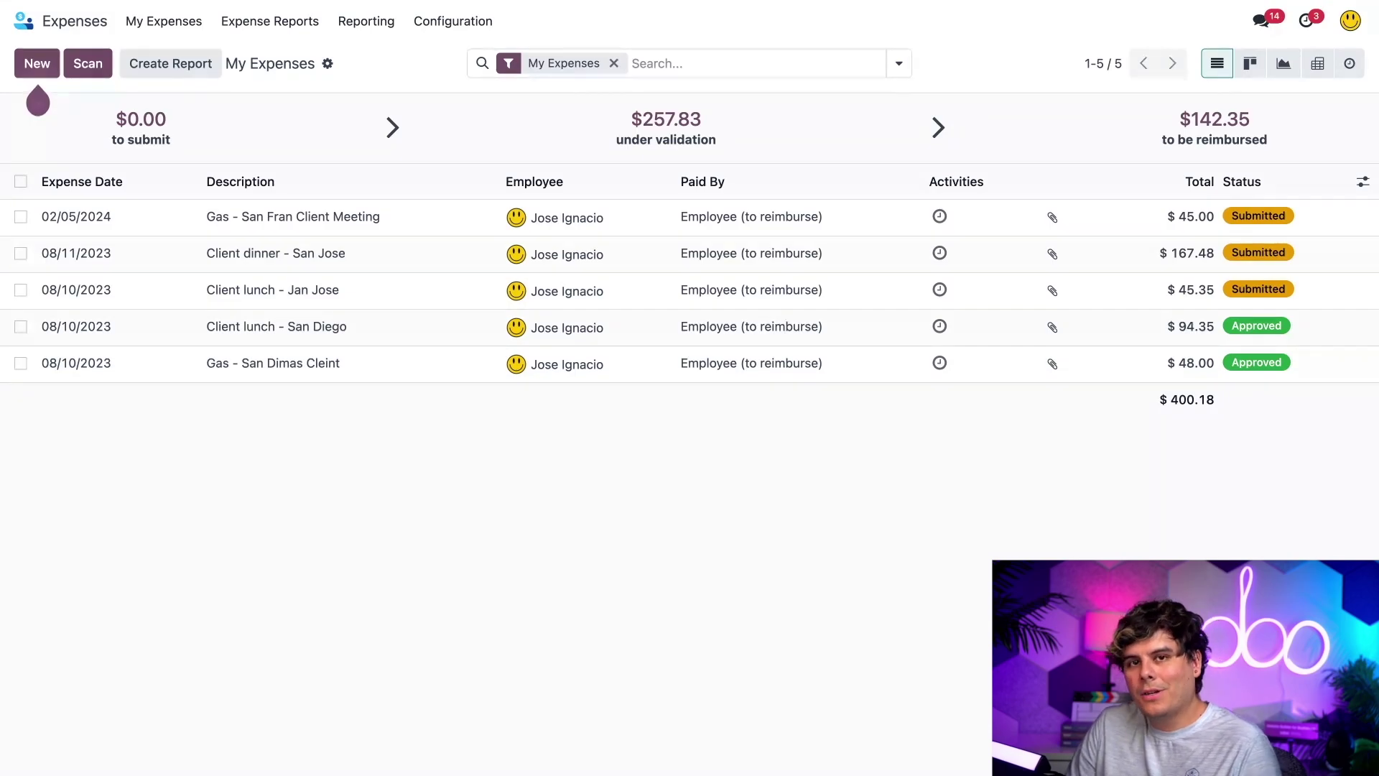
- Bring up the Expenses settings, with Incoming Emails enabled under the 'expenses' alias
click(466, 23)
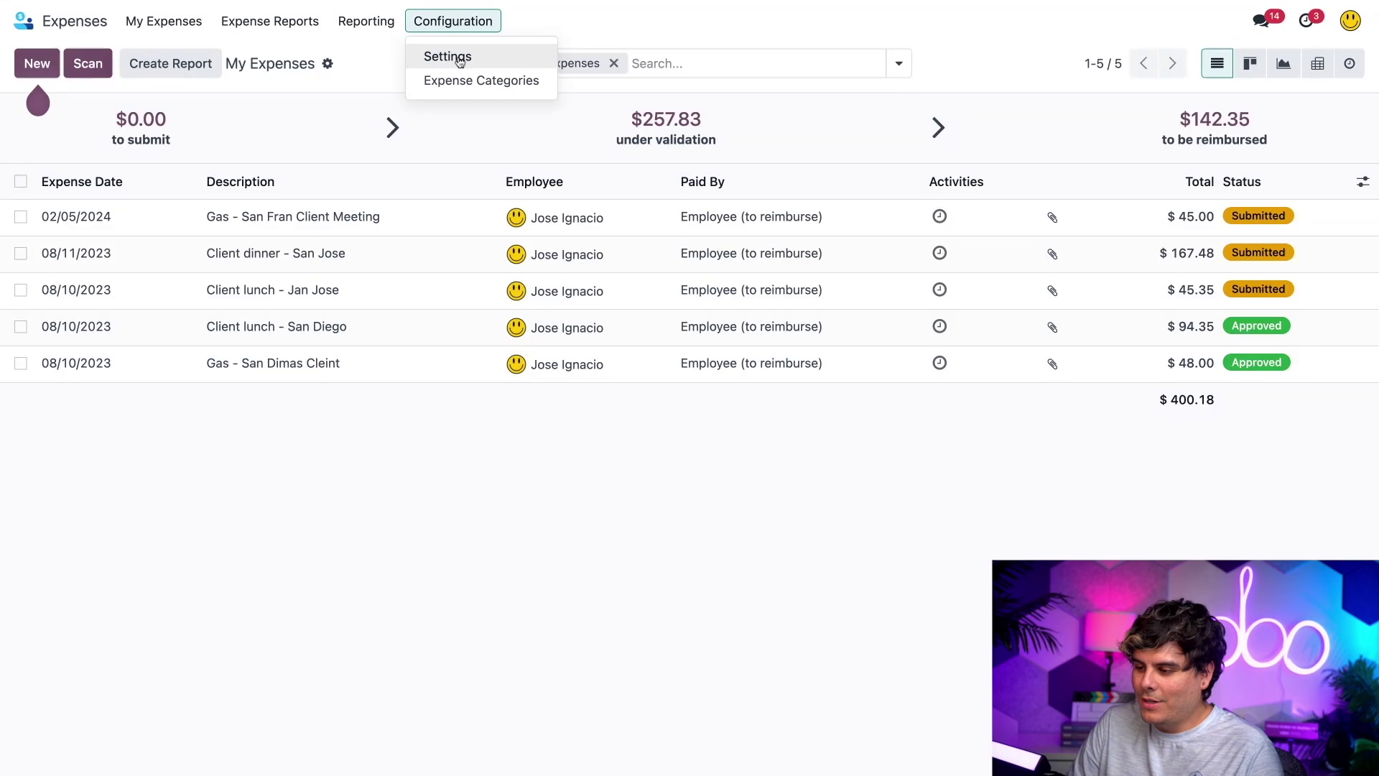
click(463, 55)
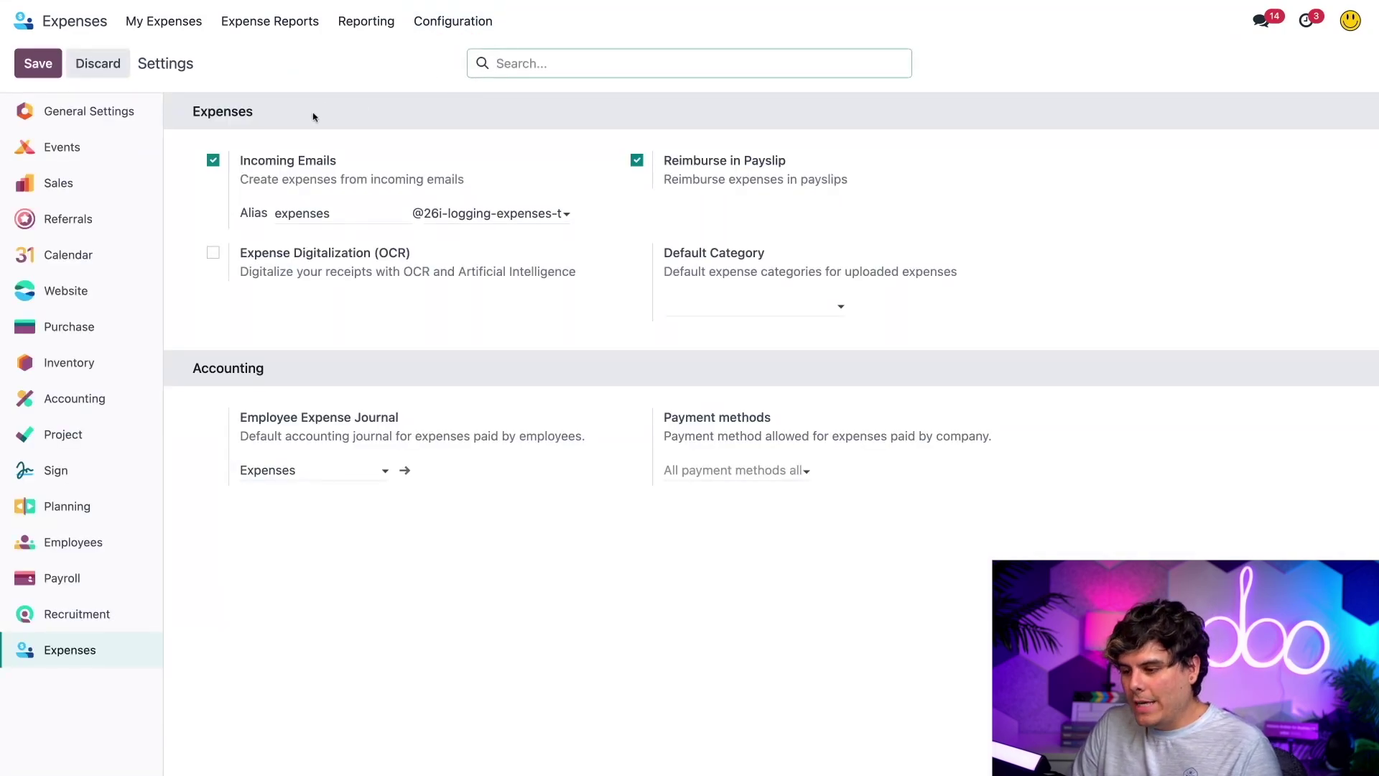
mouse_move(279, 164)
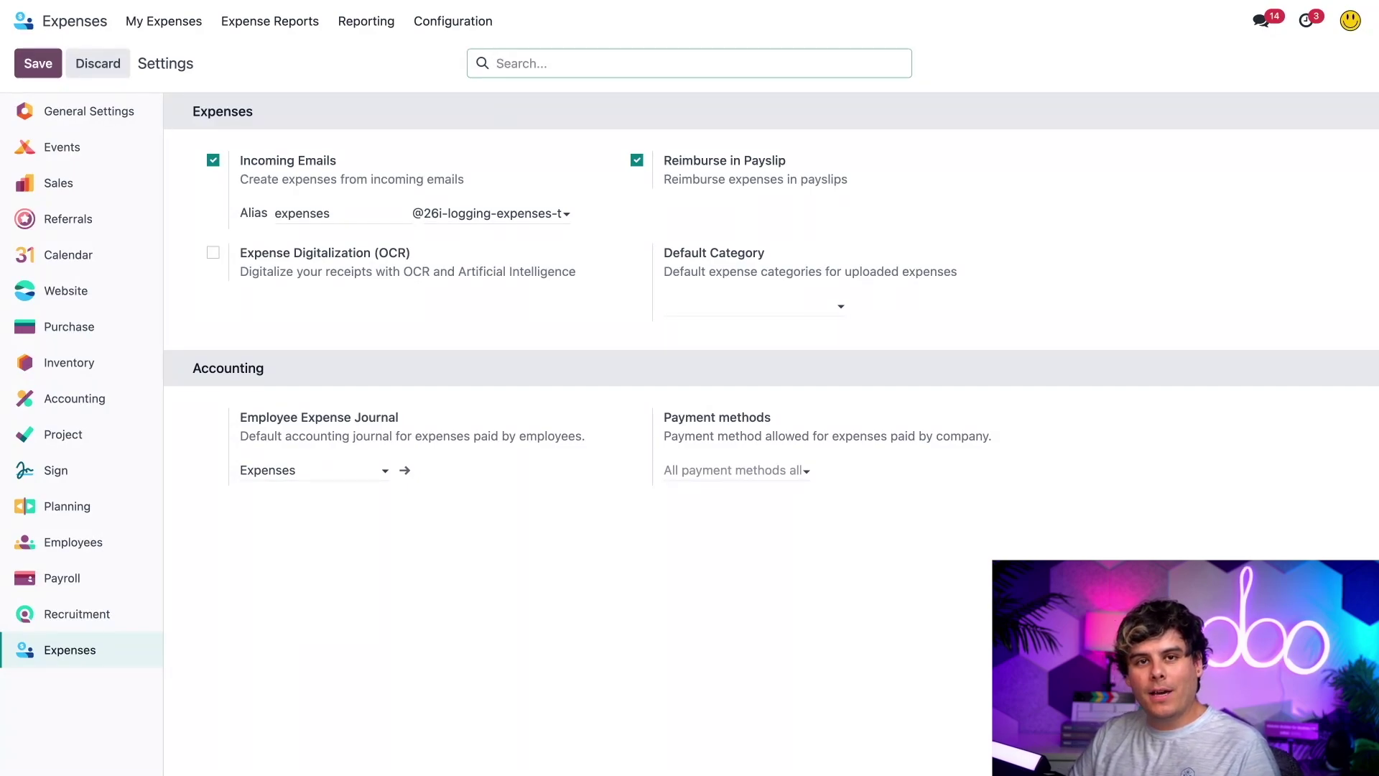
- Browse the expense categories and inspect Mileage (MIL, cost 1.25, re-invoiced at cost)
click(453, 21)
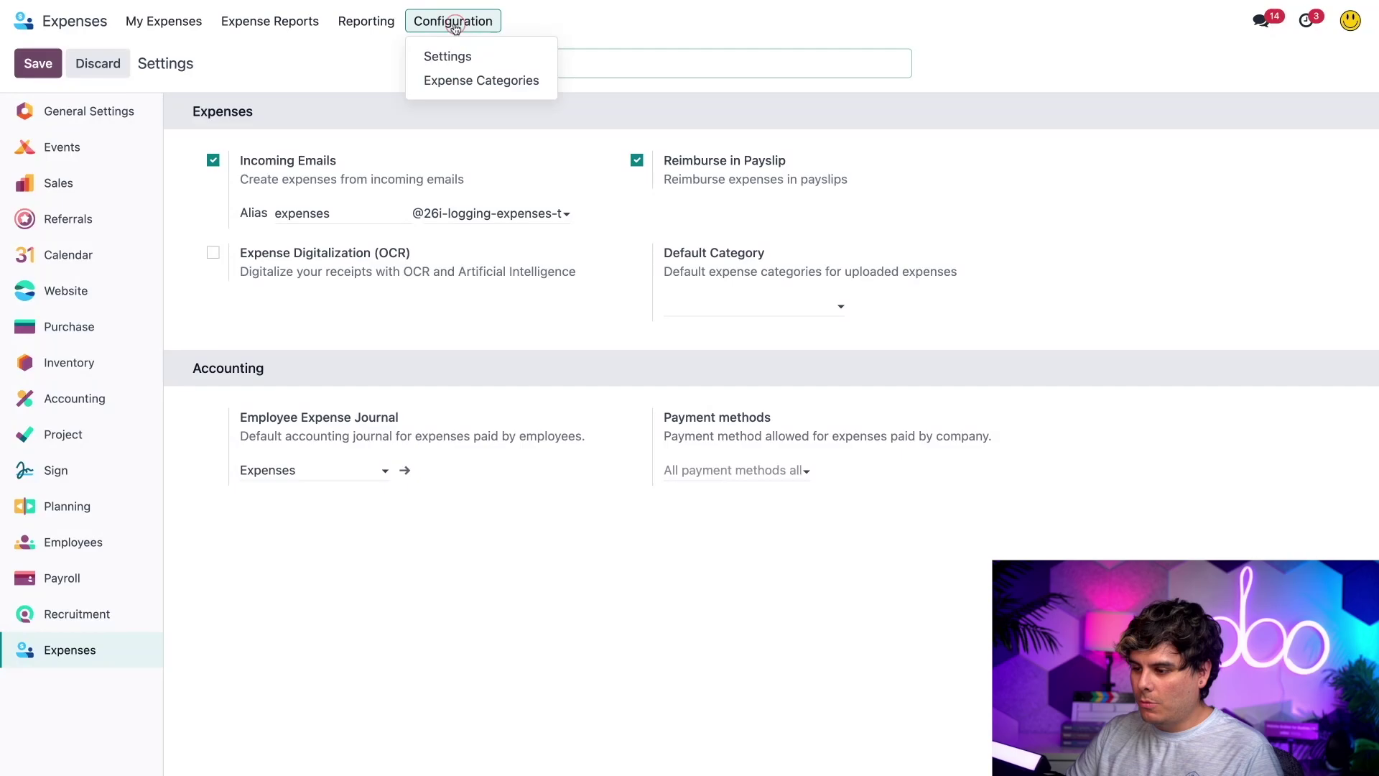
click(458, 79)
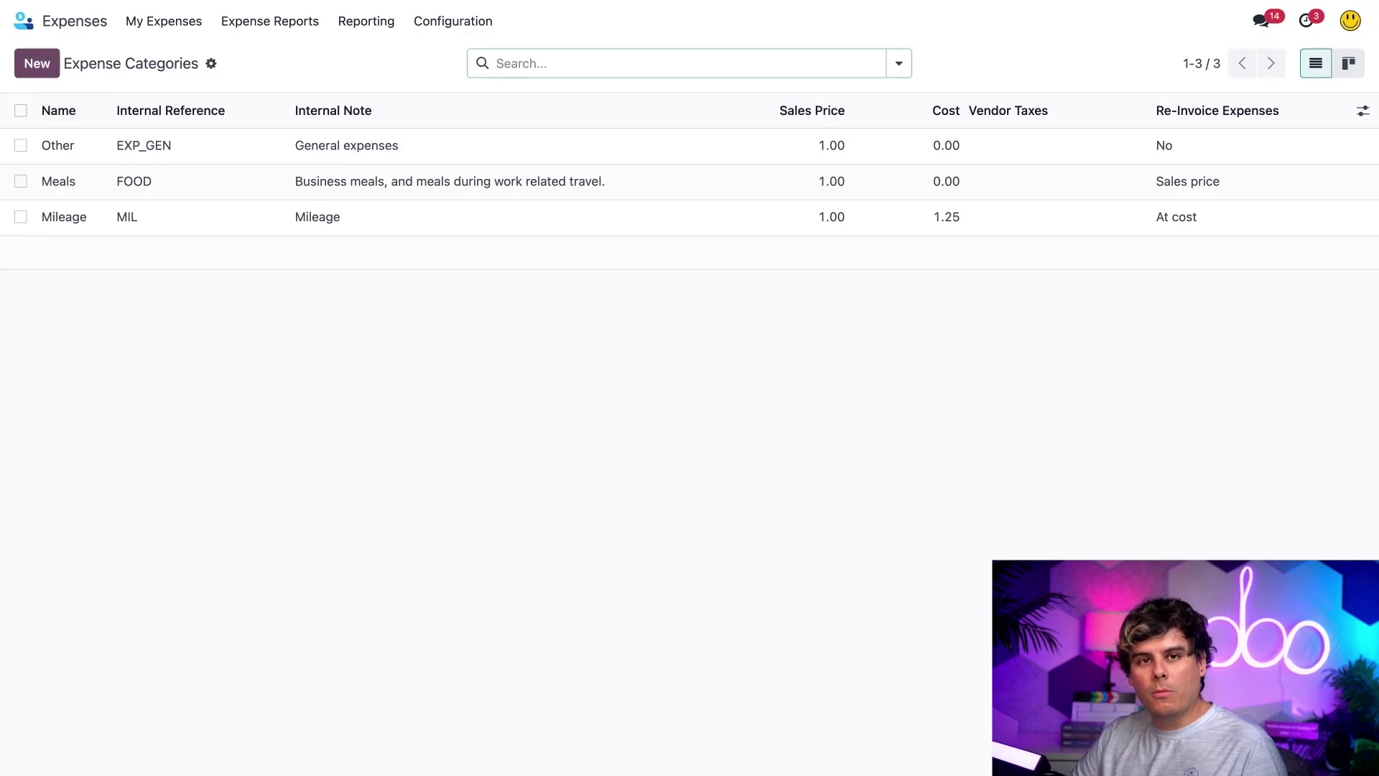
click(207, 218)
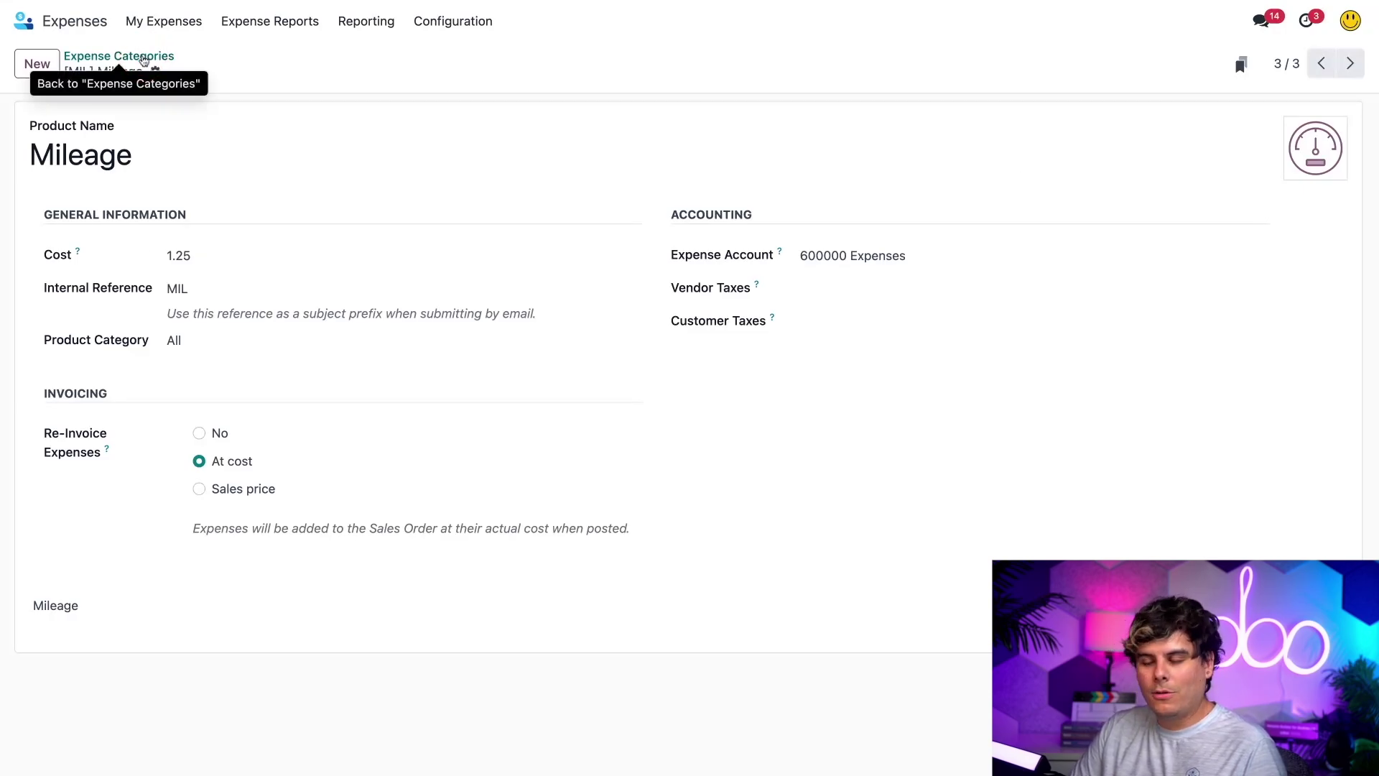
click(143, 60)
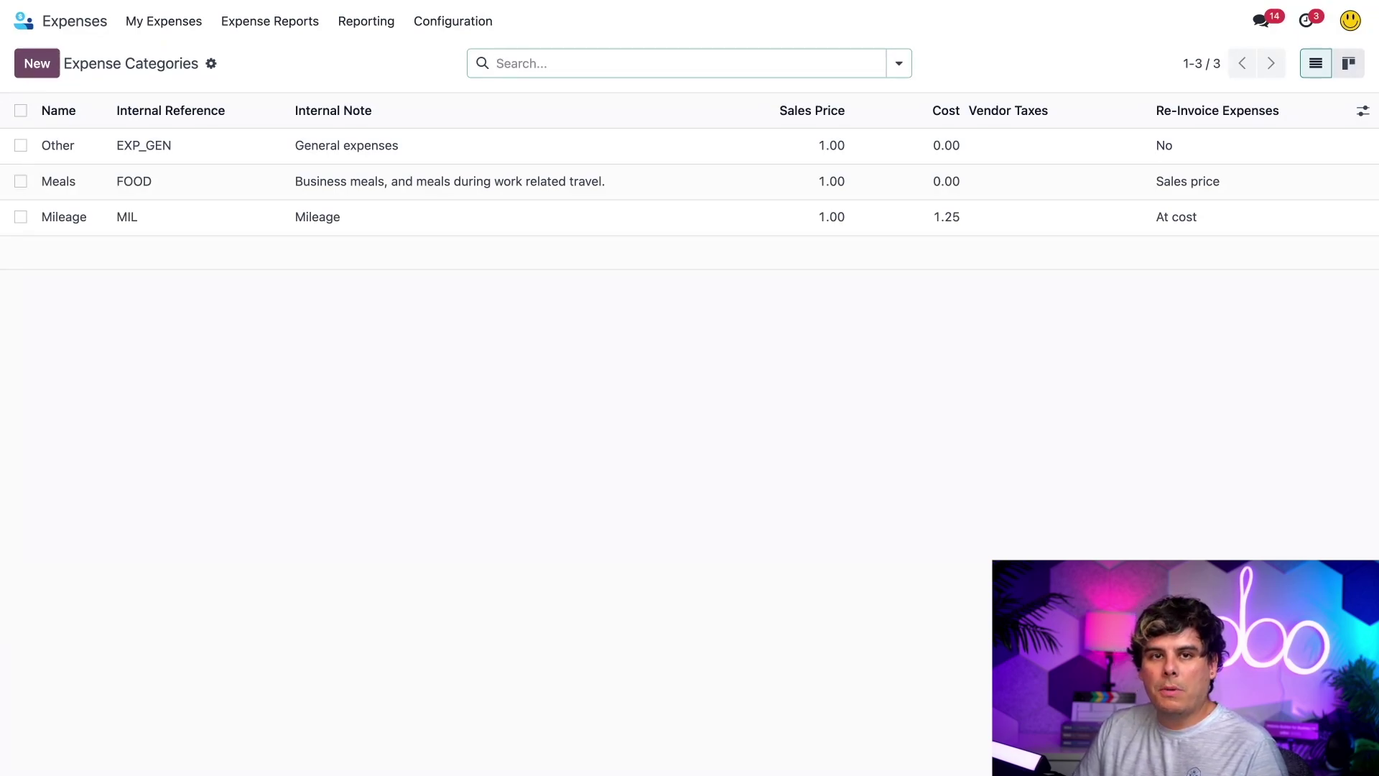
- Add a new expense category 'Hotel' with internal reference HOTEL
click(43, 64)
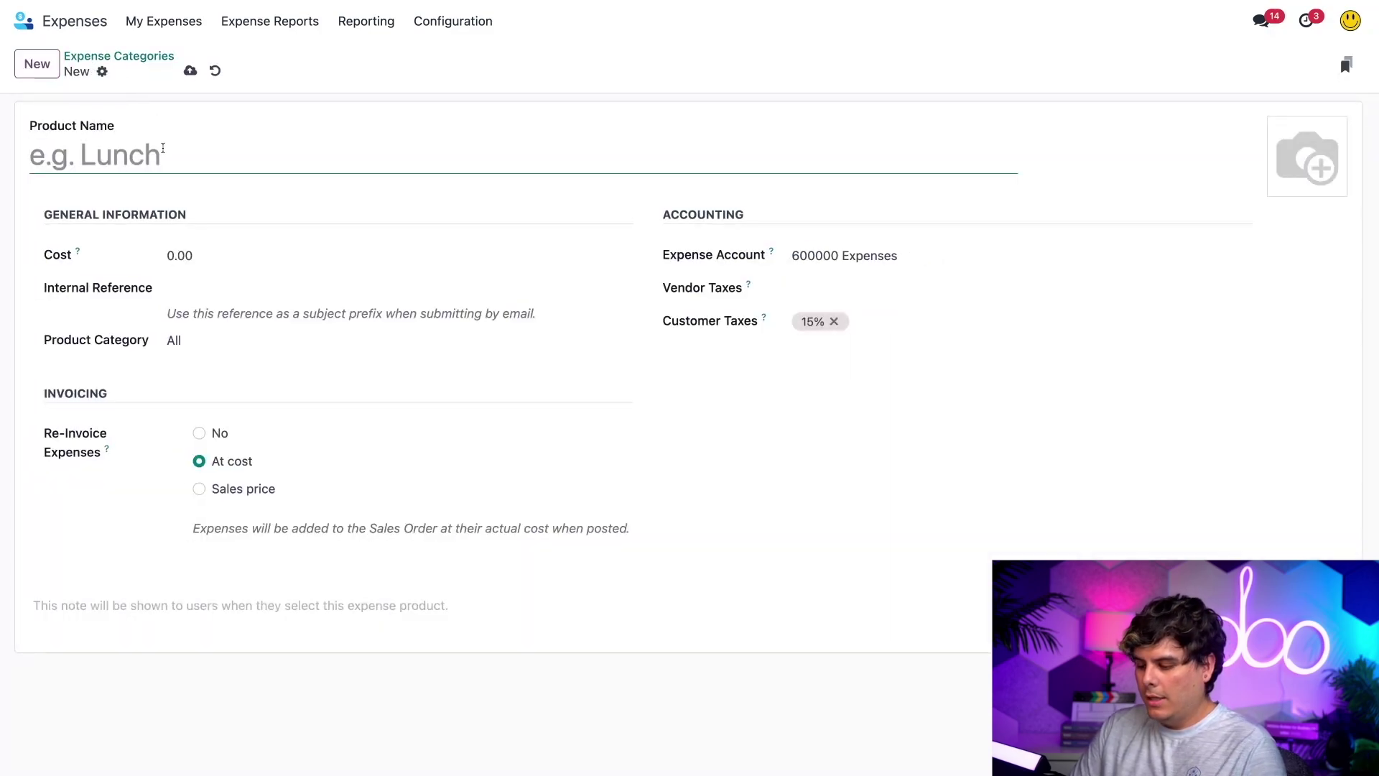
text(Hotel)
click(338, 228)
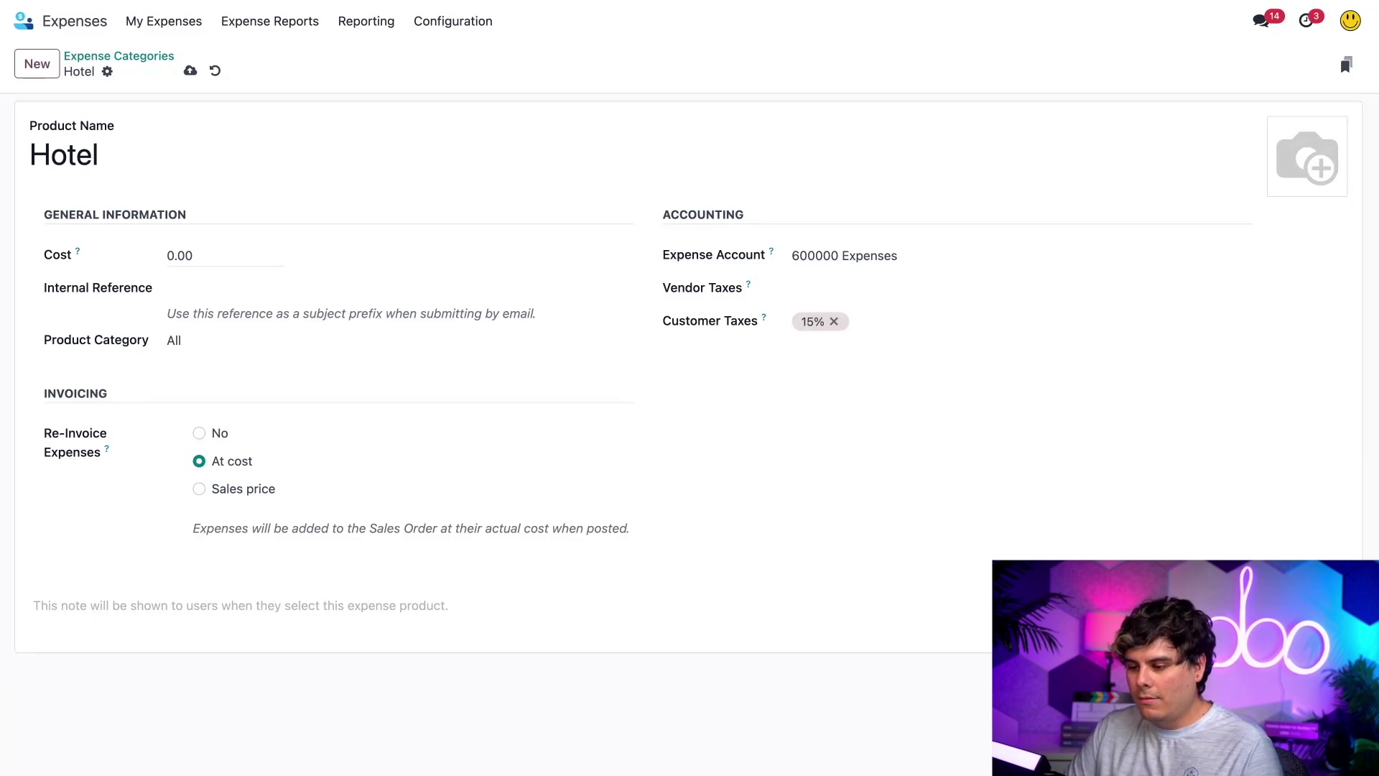
click(230, 292)
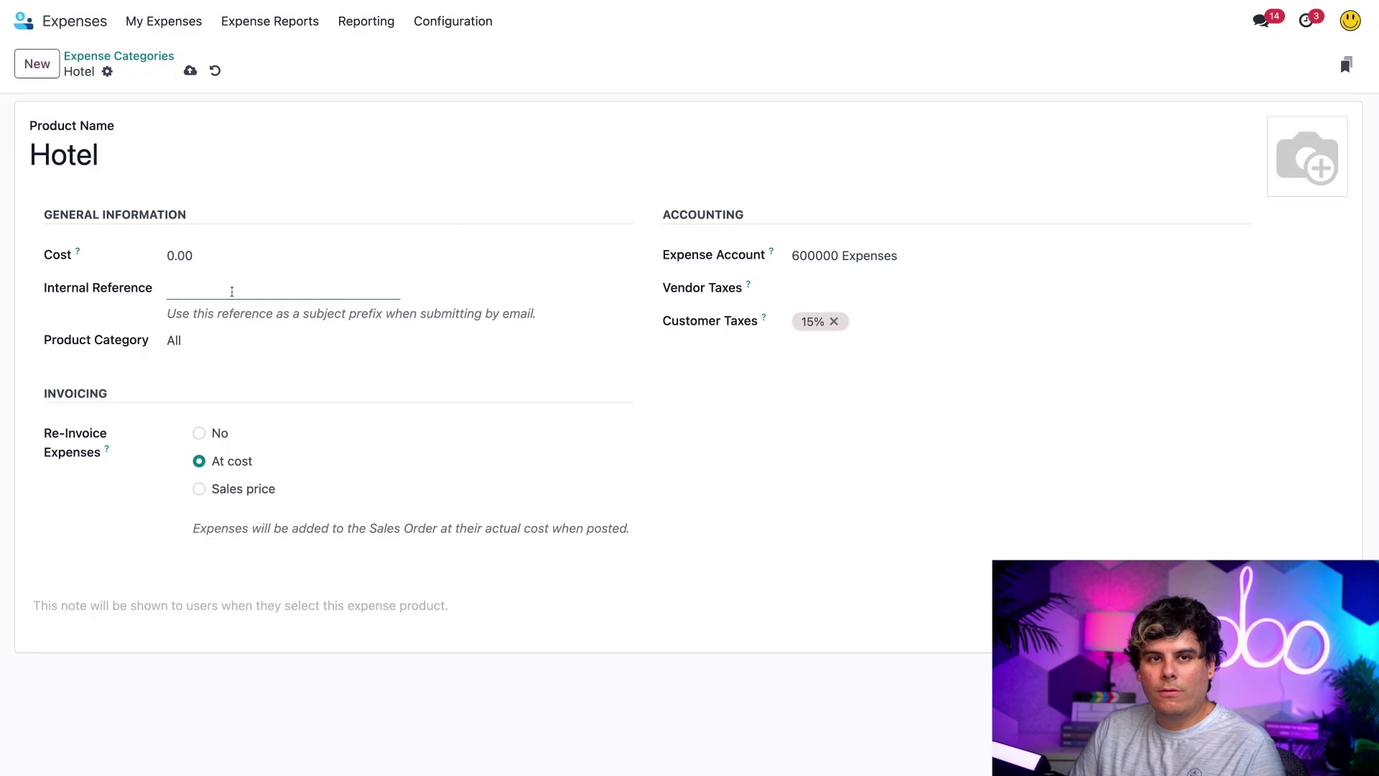
text(HOTEL)
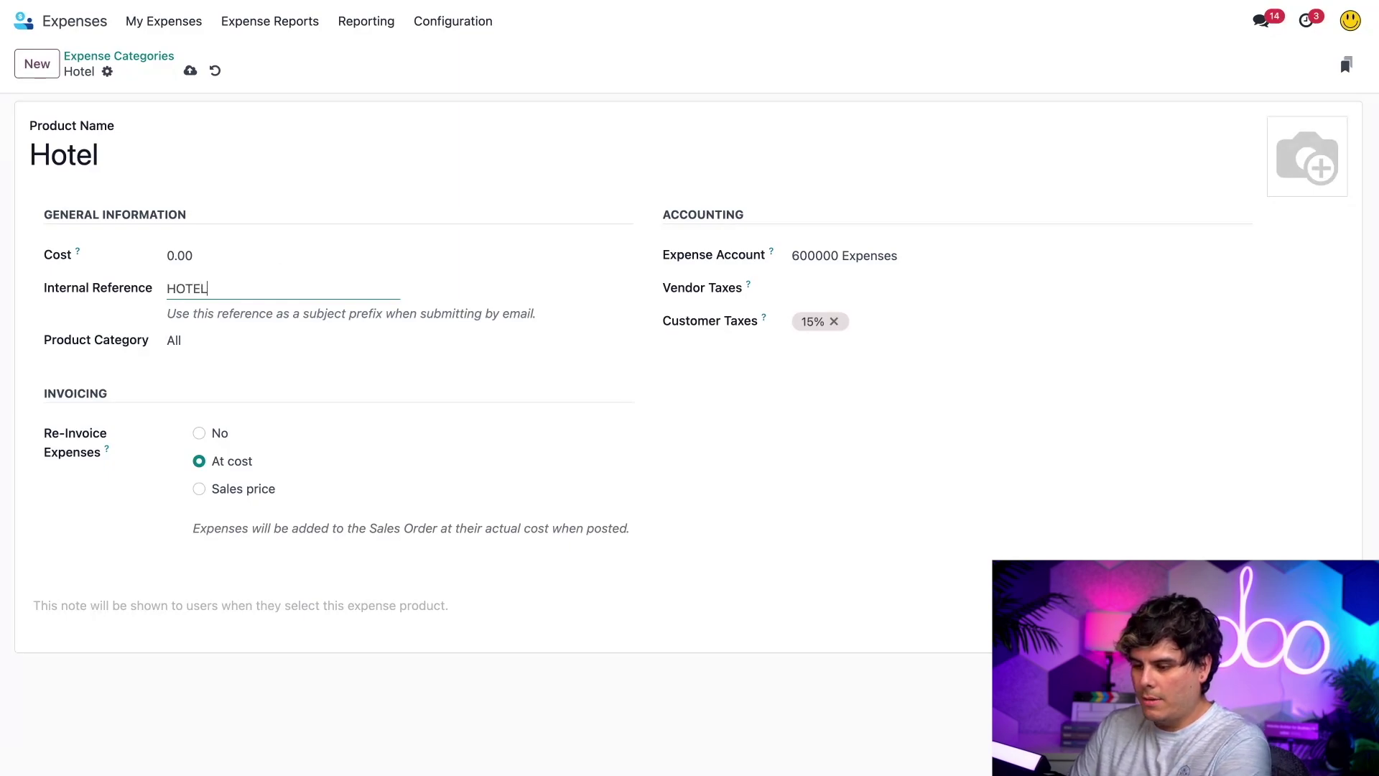
click(491, 297)
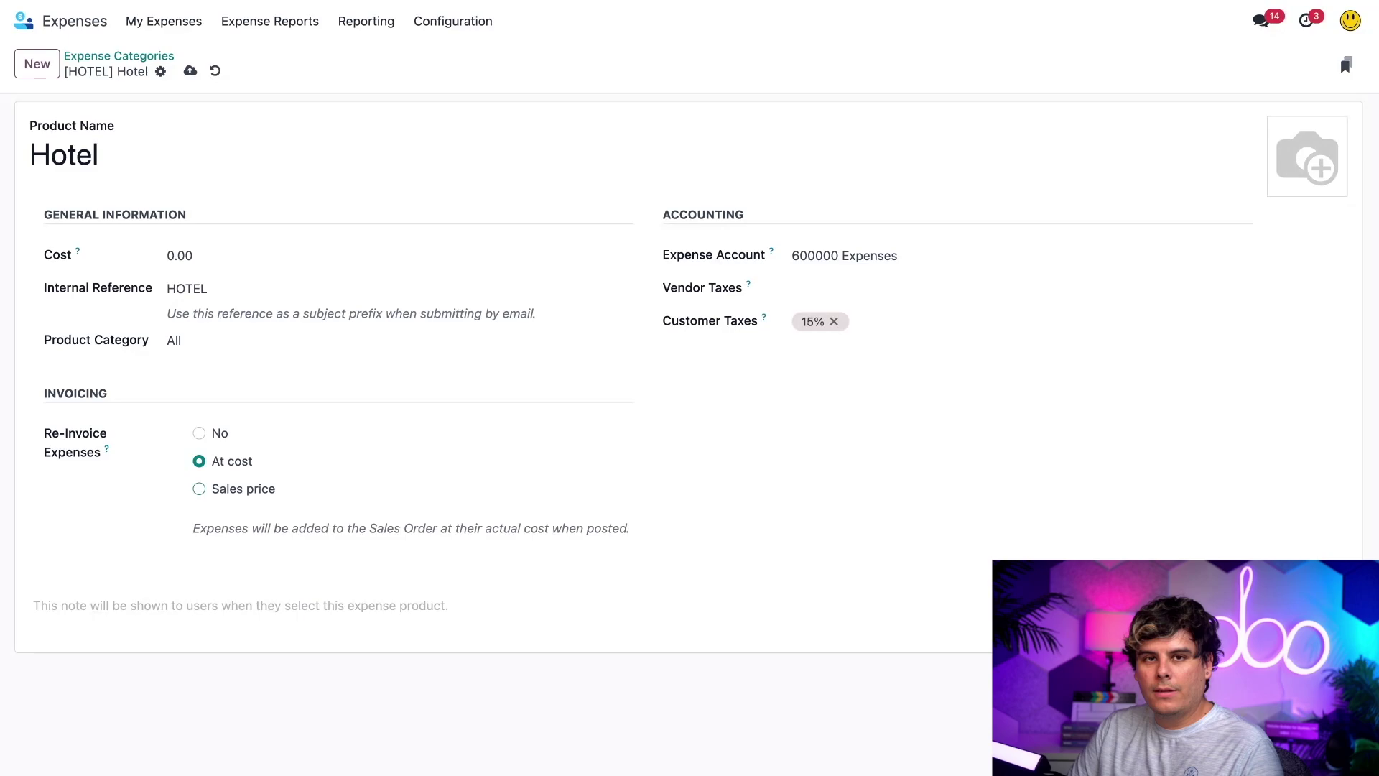
- Keep Hotel re-invoicing at cost and remove its 15% customer tax
click(199, 488)
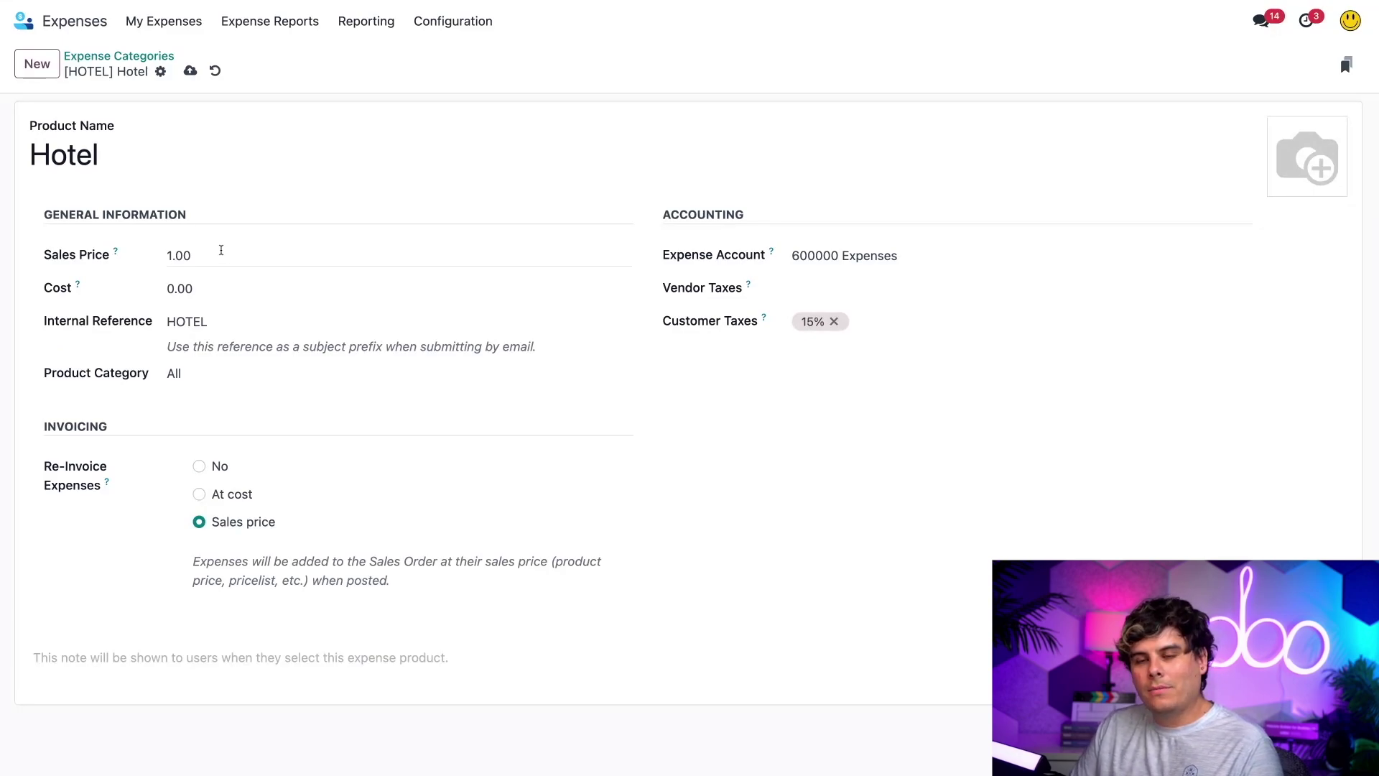
click(219, 495)
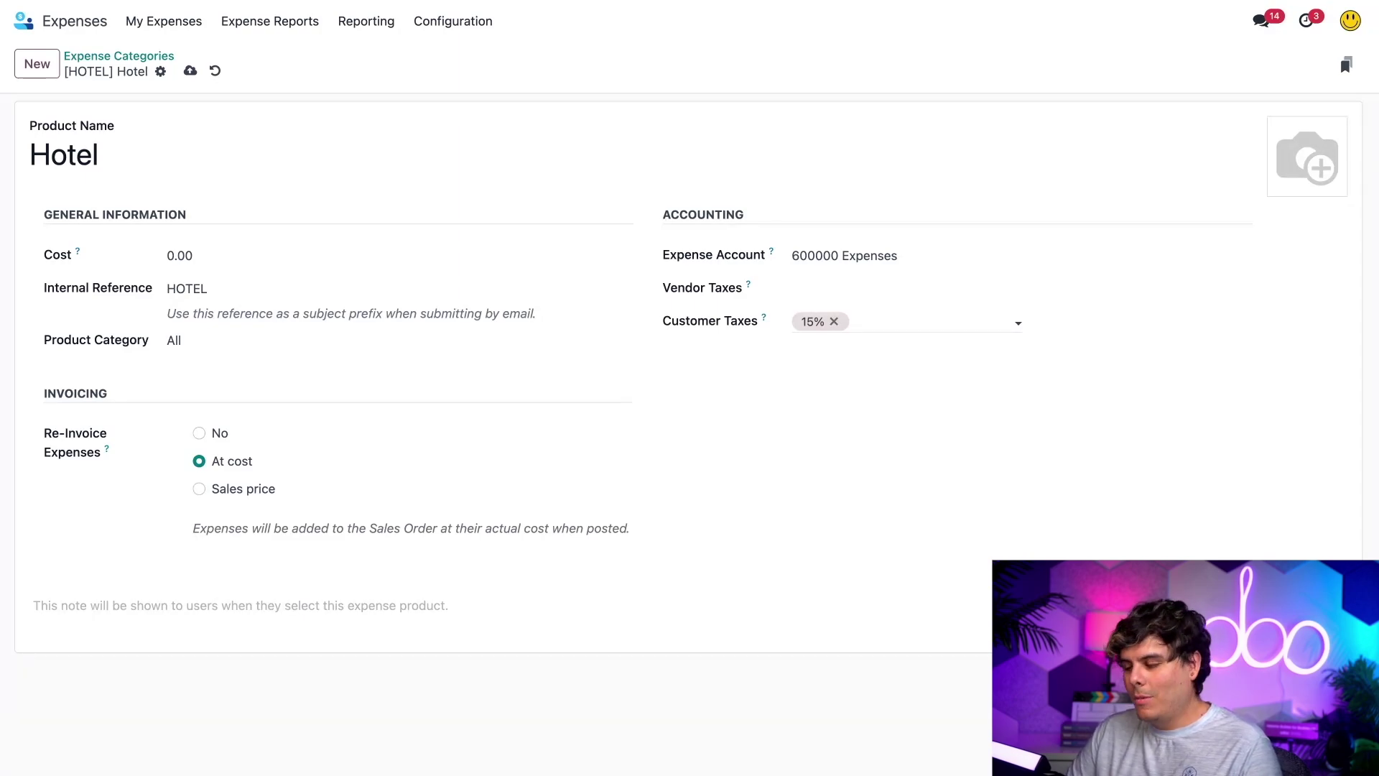
click(832, 321)
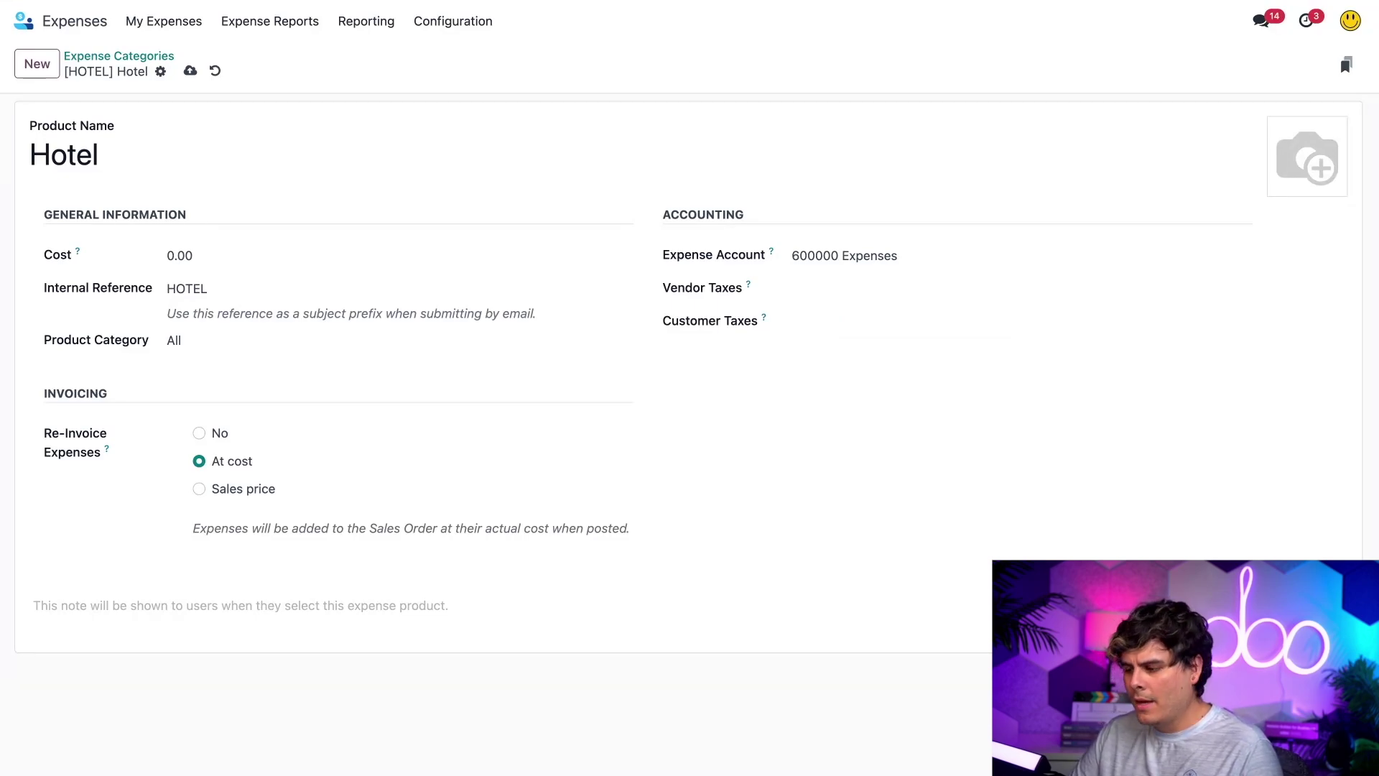
- Give the Hotel category the note 'Work related hotel expenses'
click(314, 601)
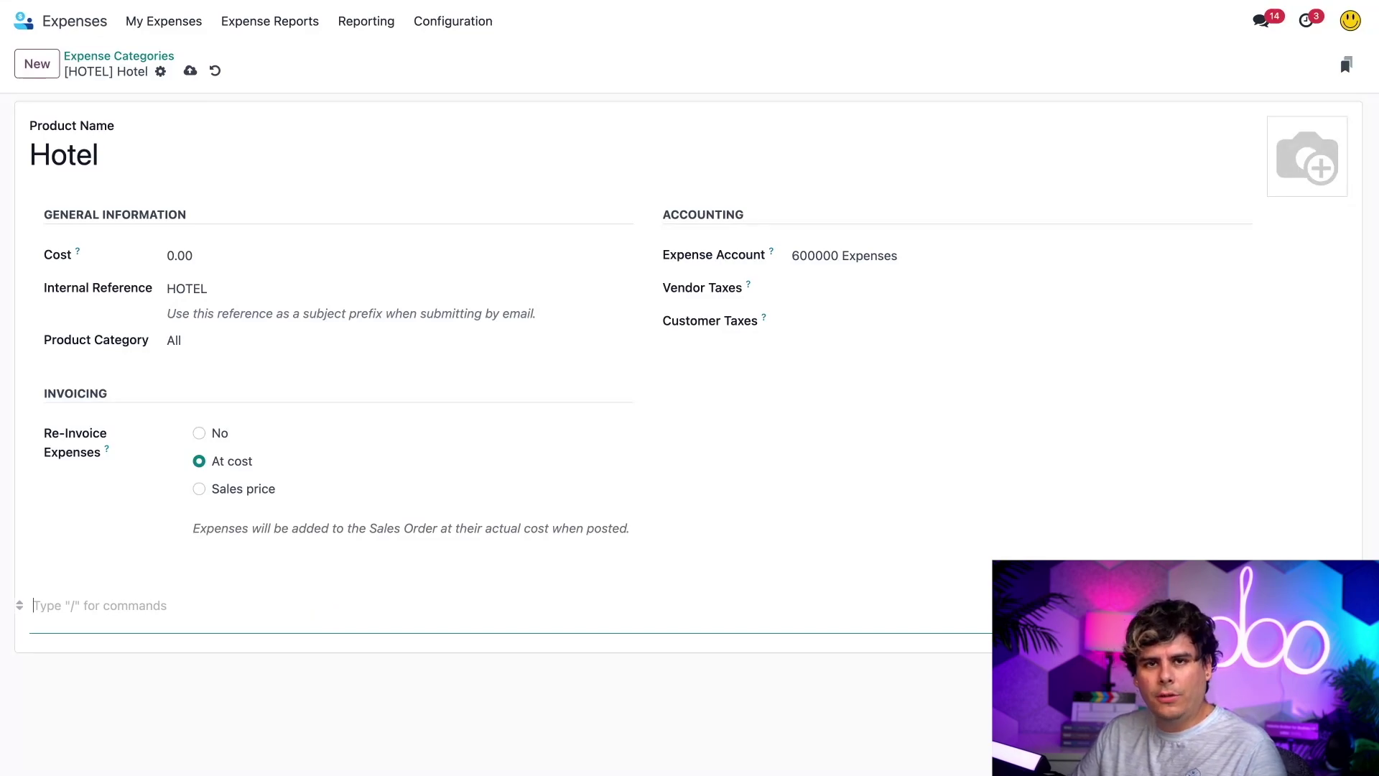
text(Work r)
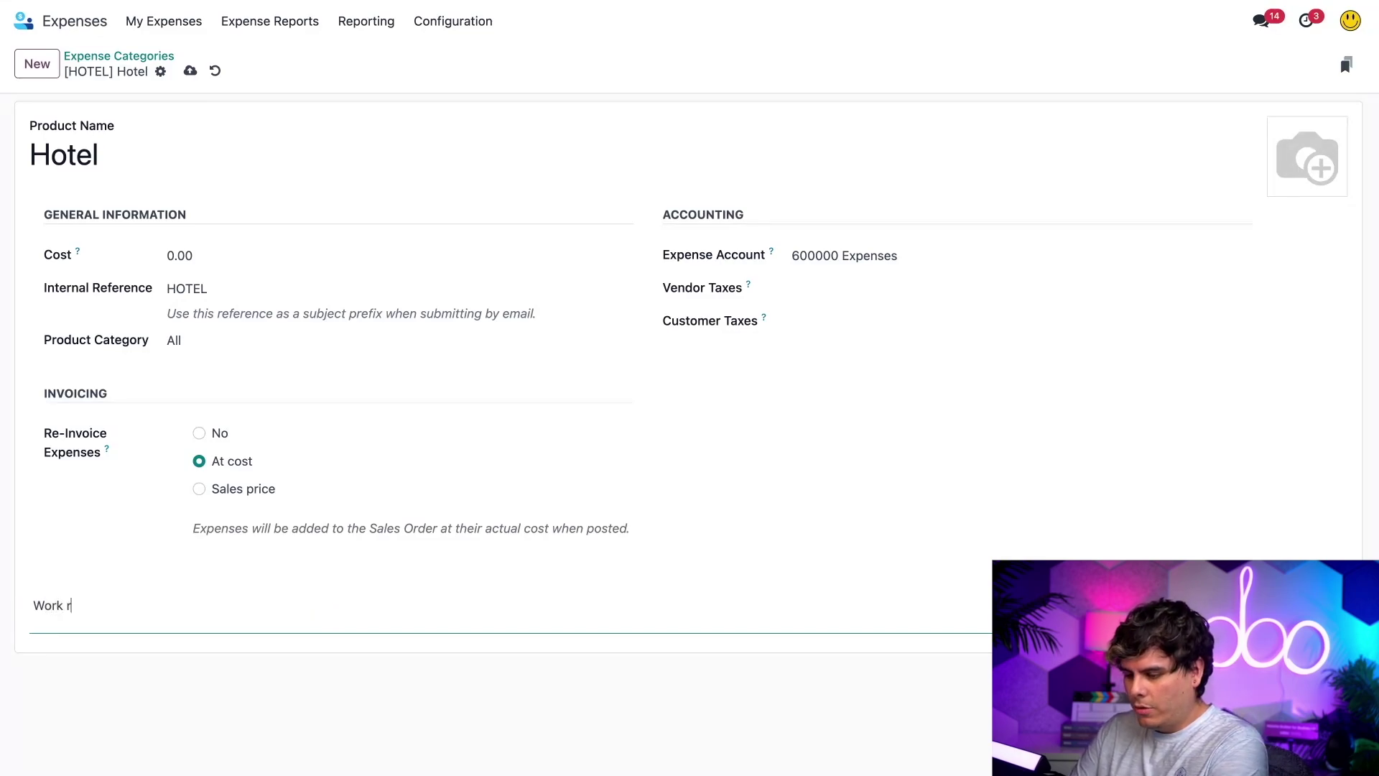
text(elated hotel expenses)
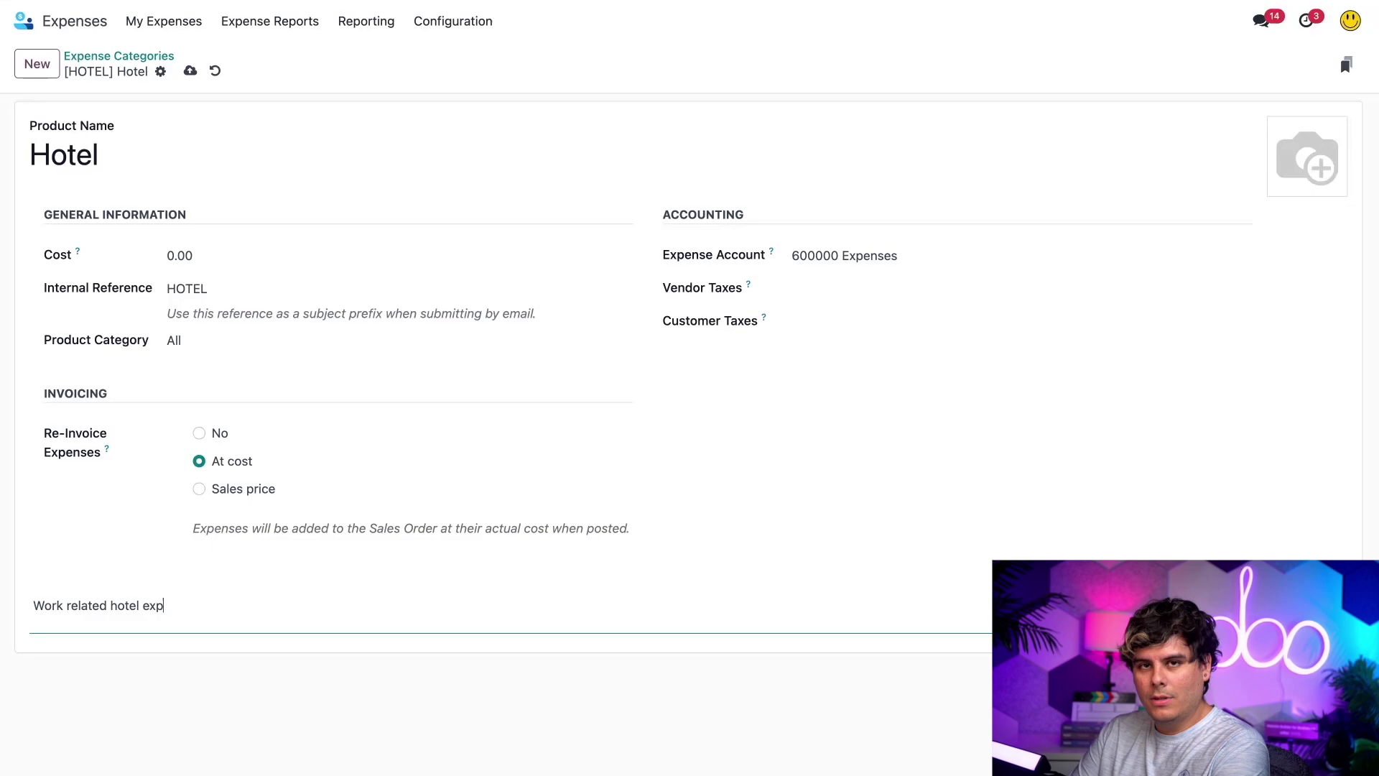
click(431, 581)
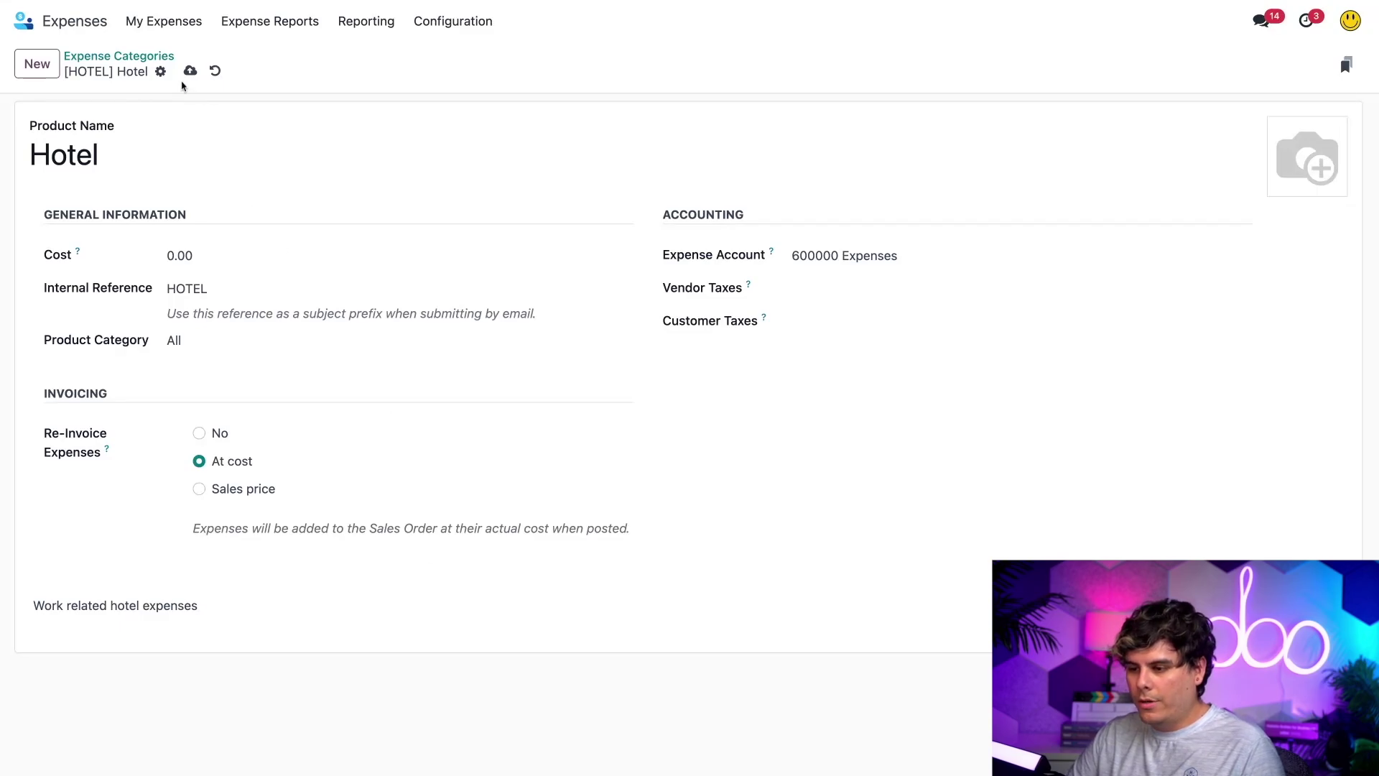
- Return to My Expenses and review the summary cards' help for expenses to report
click(168, 22)
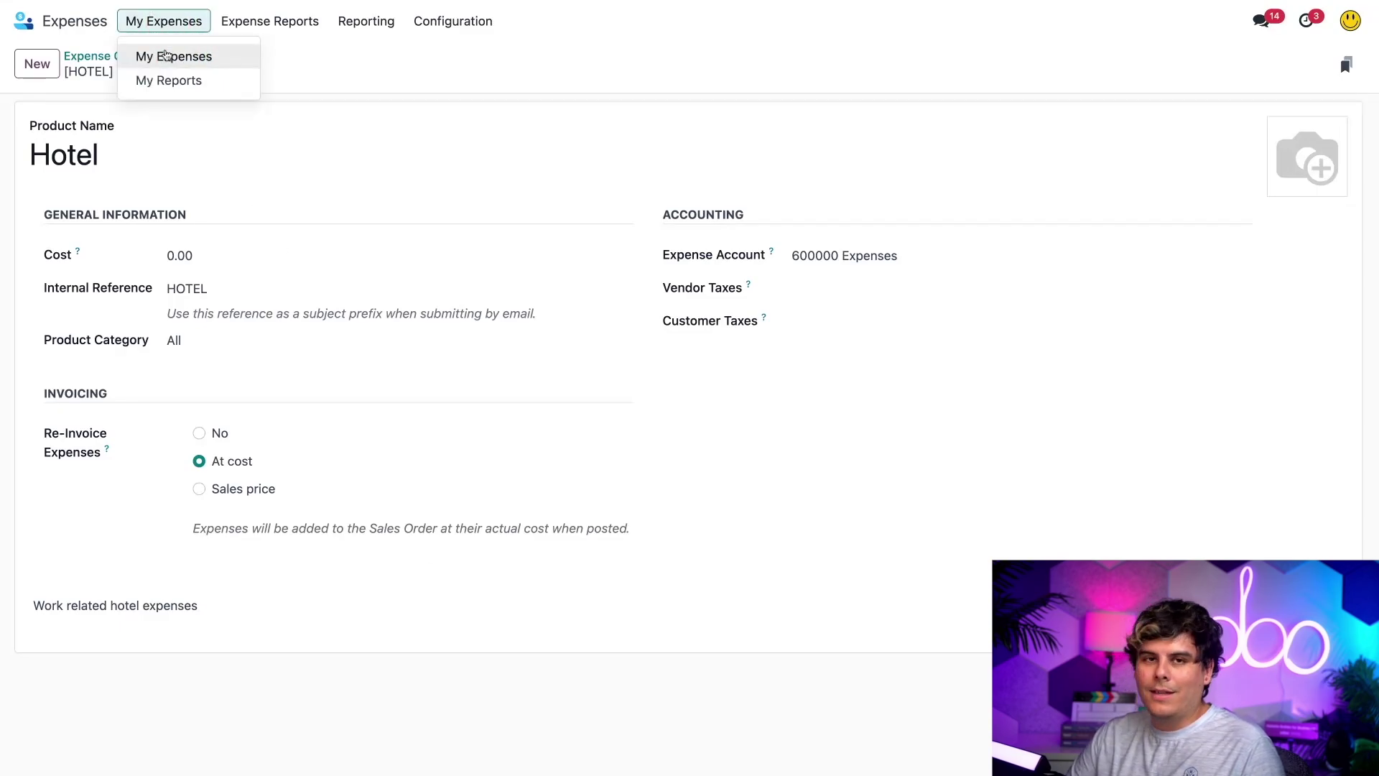
click(166, 56)
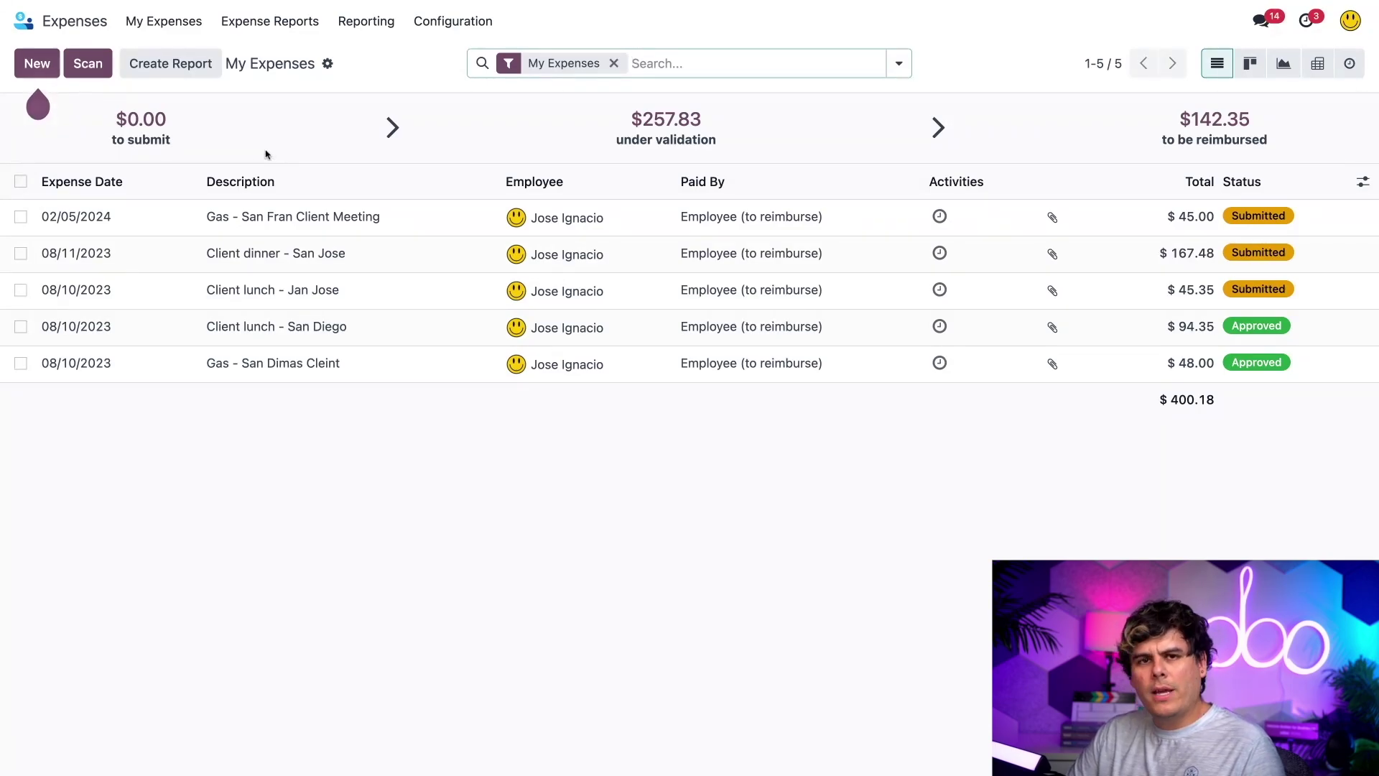
mouse_move(265, 154)
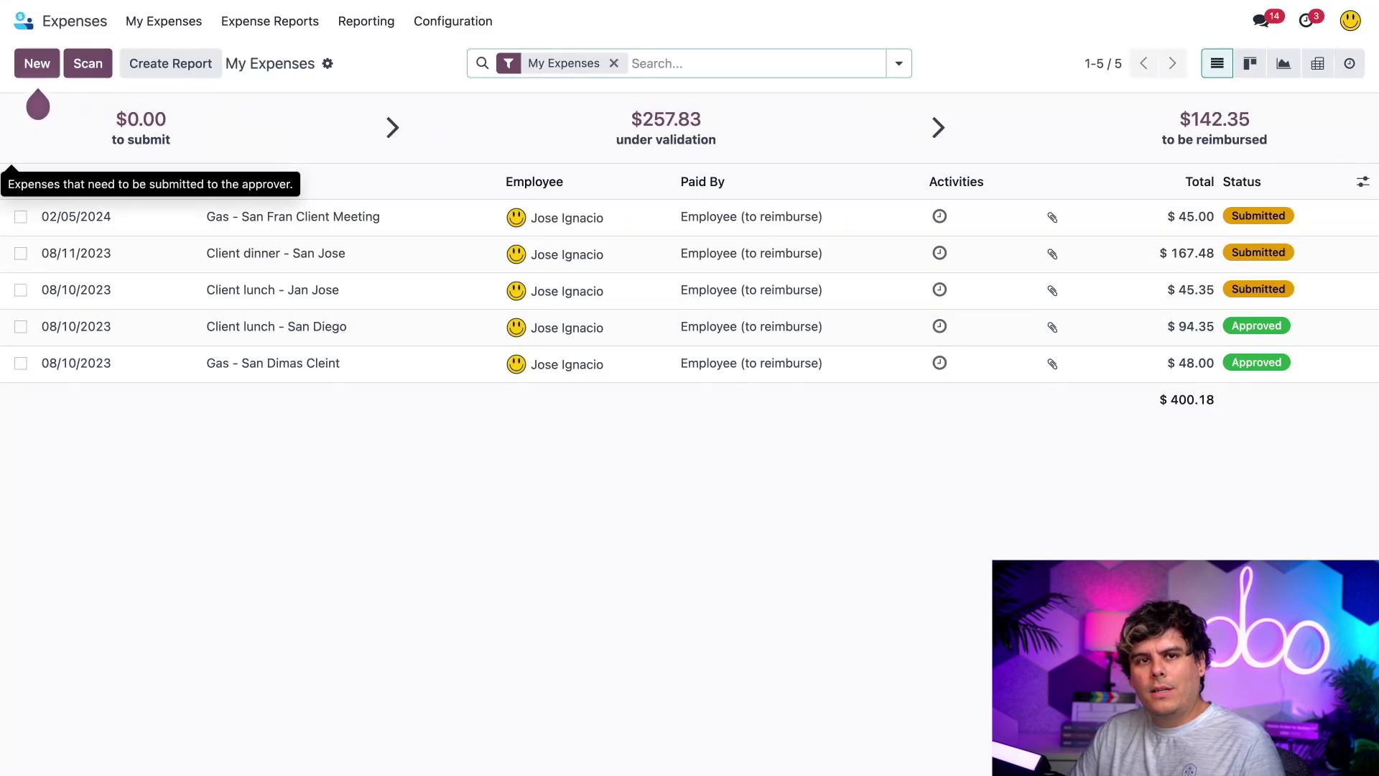
mouse_move(737, 134)
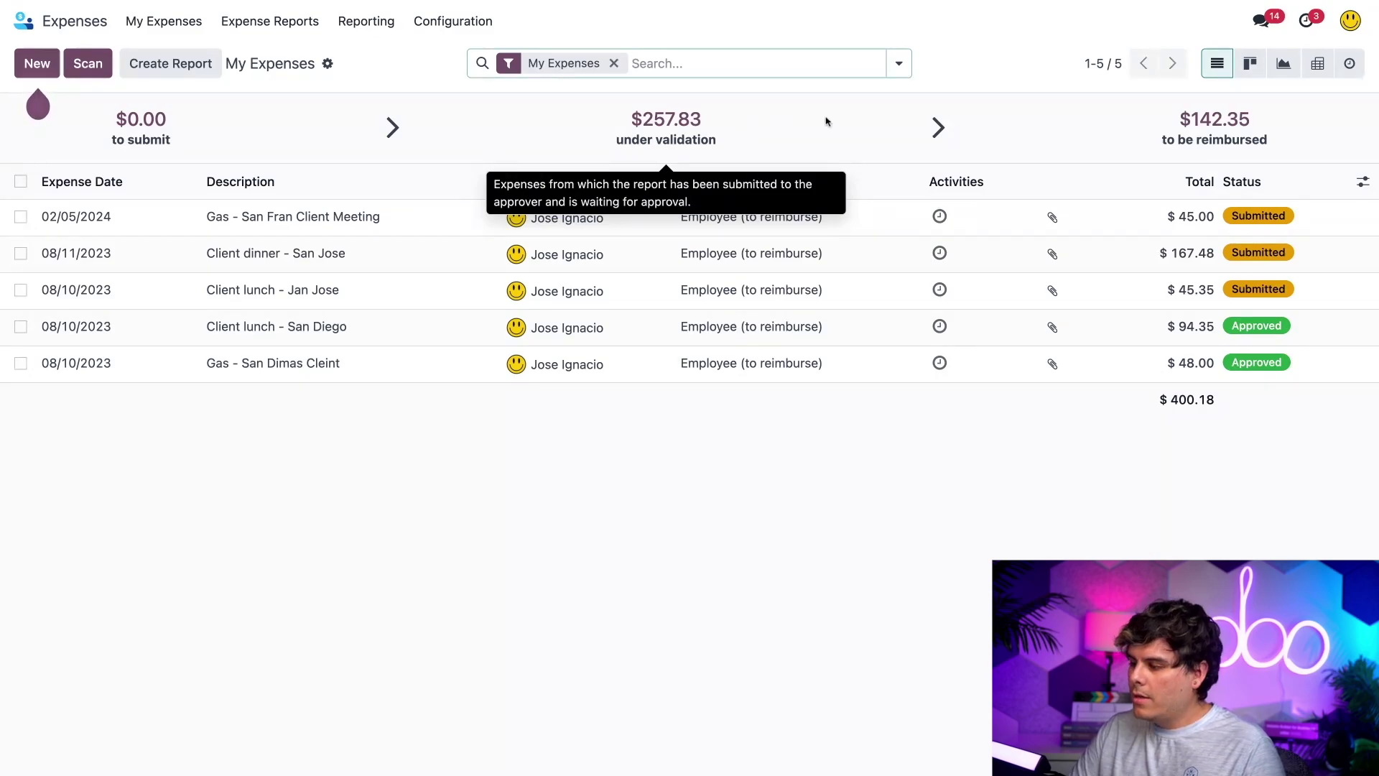
mouse_move(1144, 129)
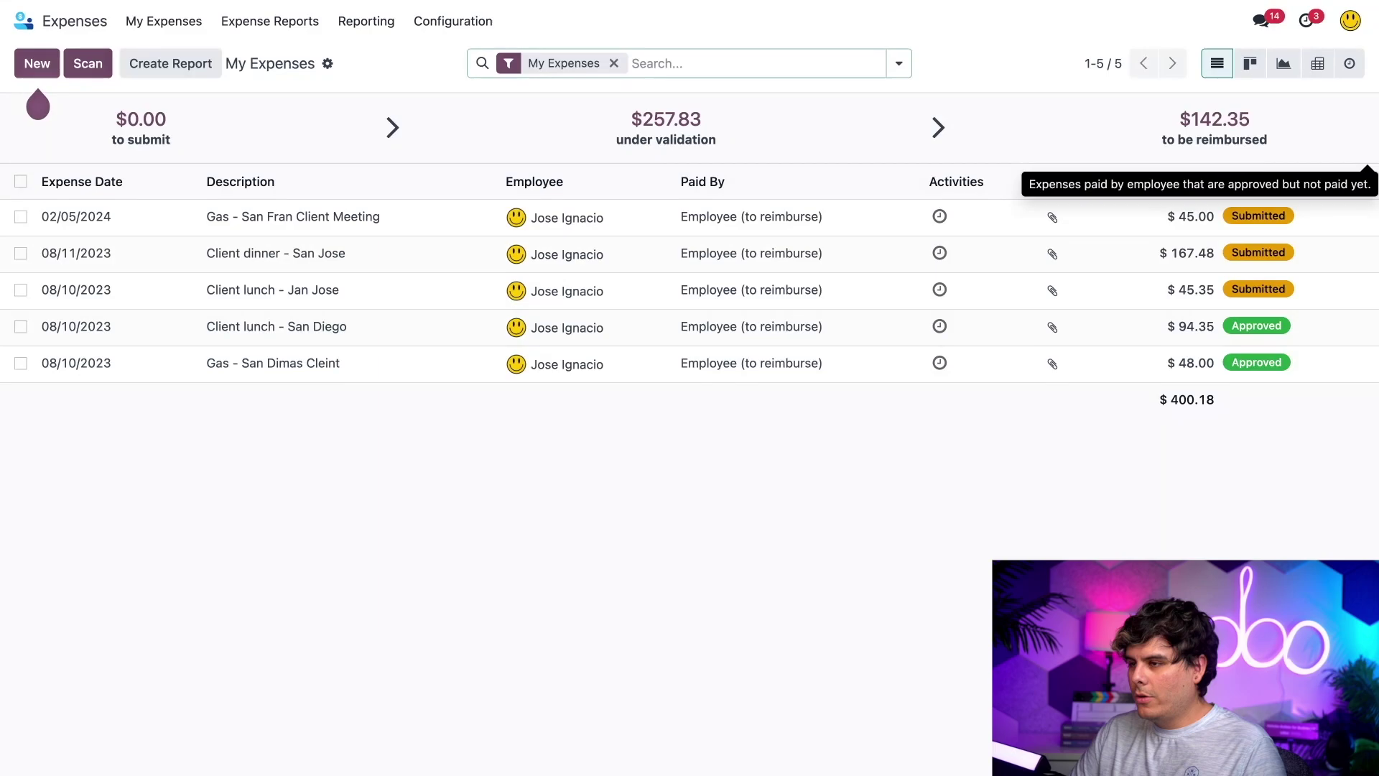
mouse_move(198, 144)
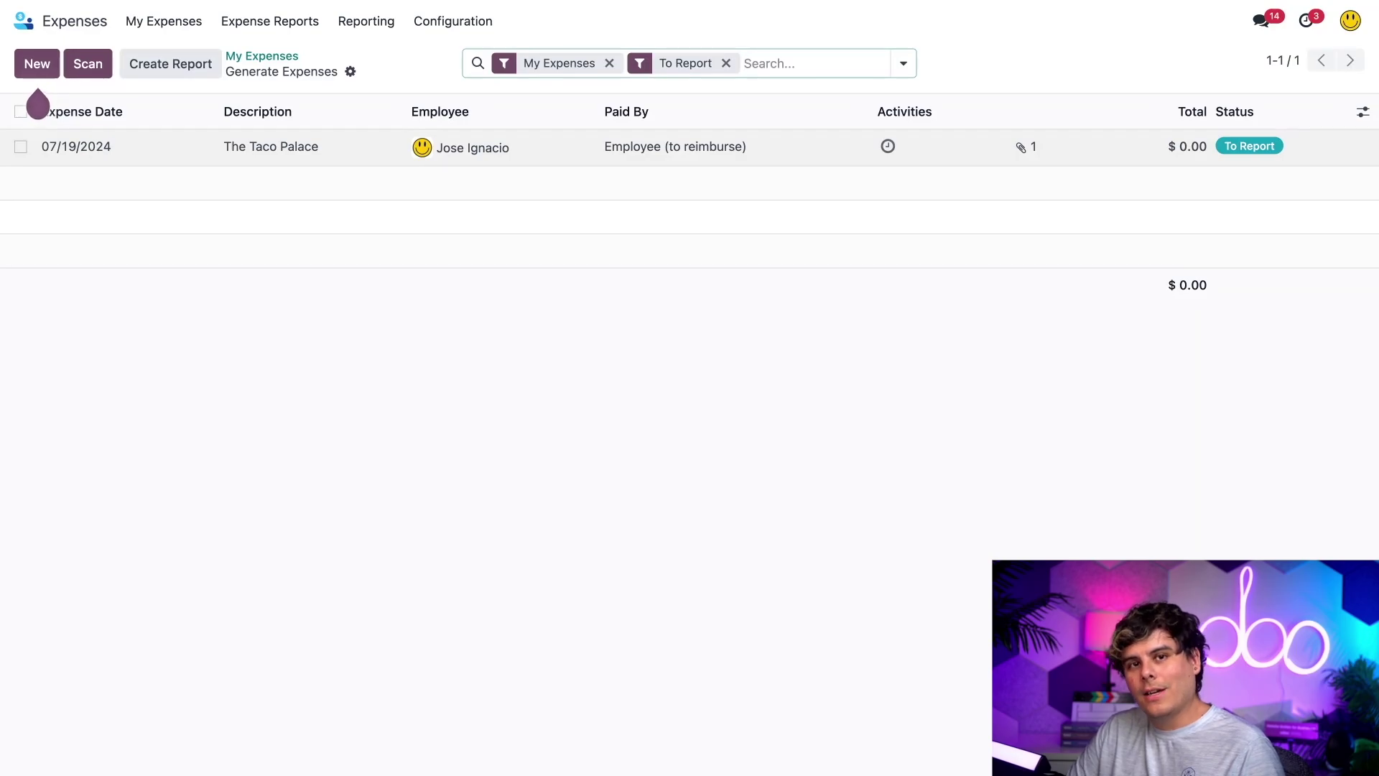
- Rename The Taco Palace expense to '5/1/2024 - Client Lunch San Diego'
click(175, 149)
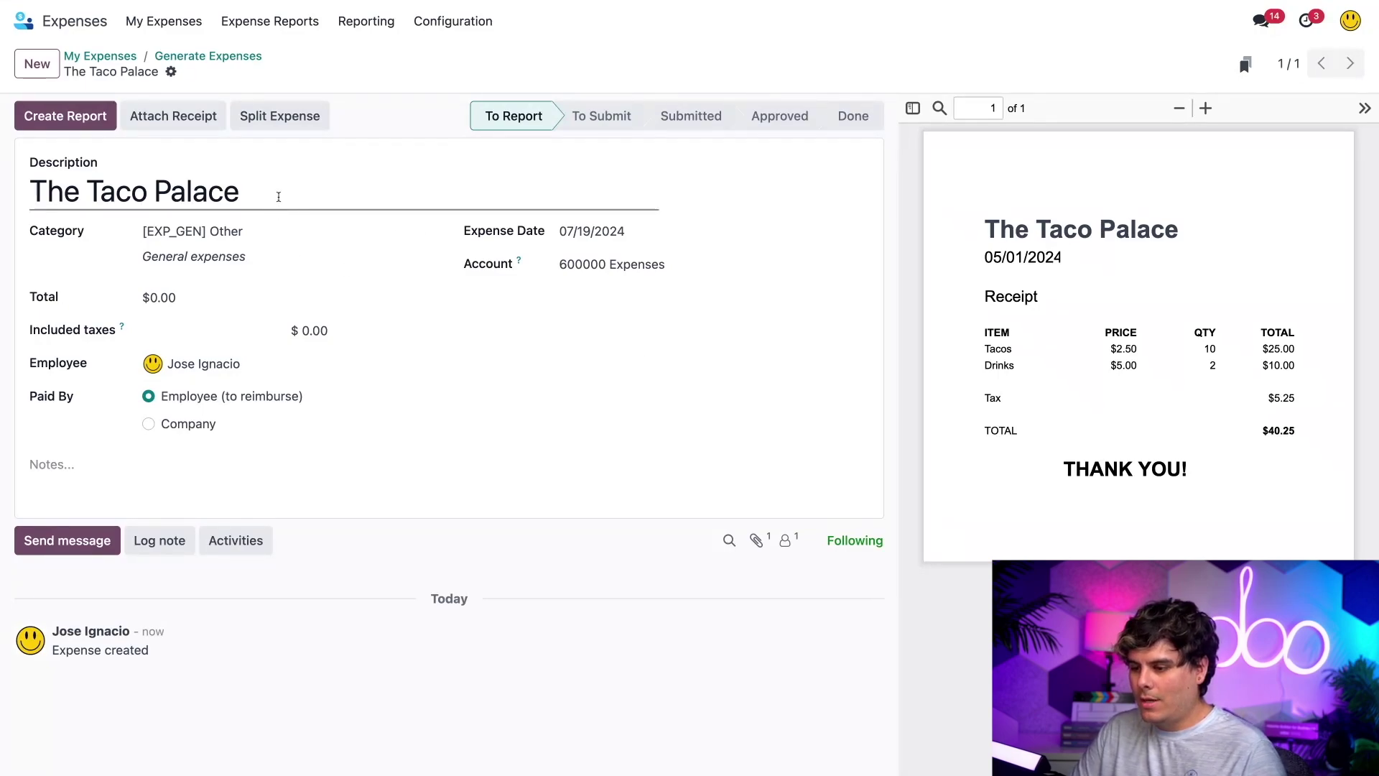
triple_click(280, 194)
text(5/1/201)
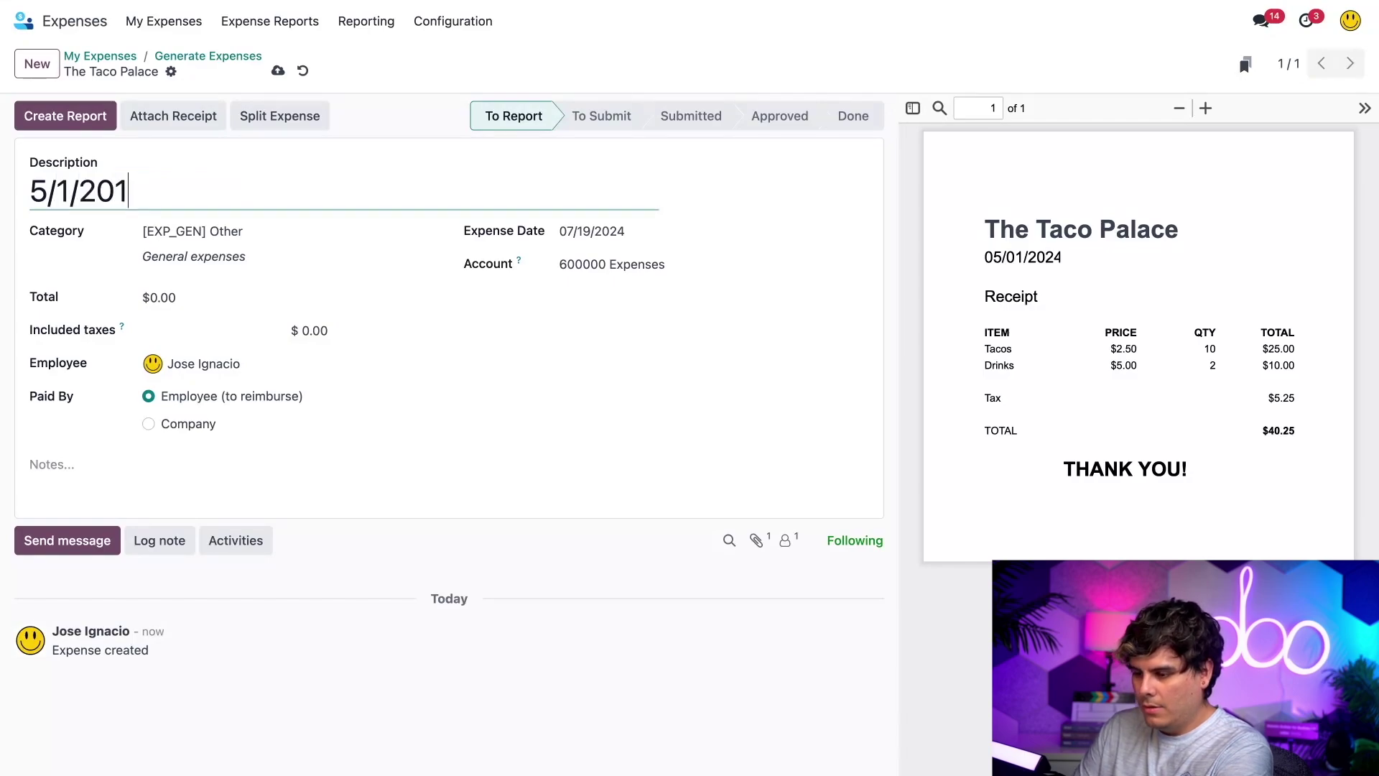
key(BackSpace)
text(23)
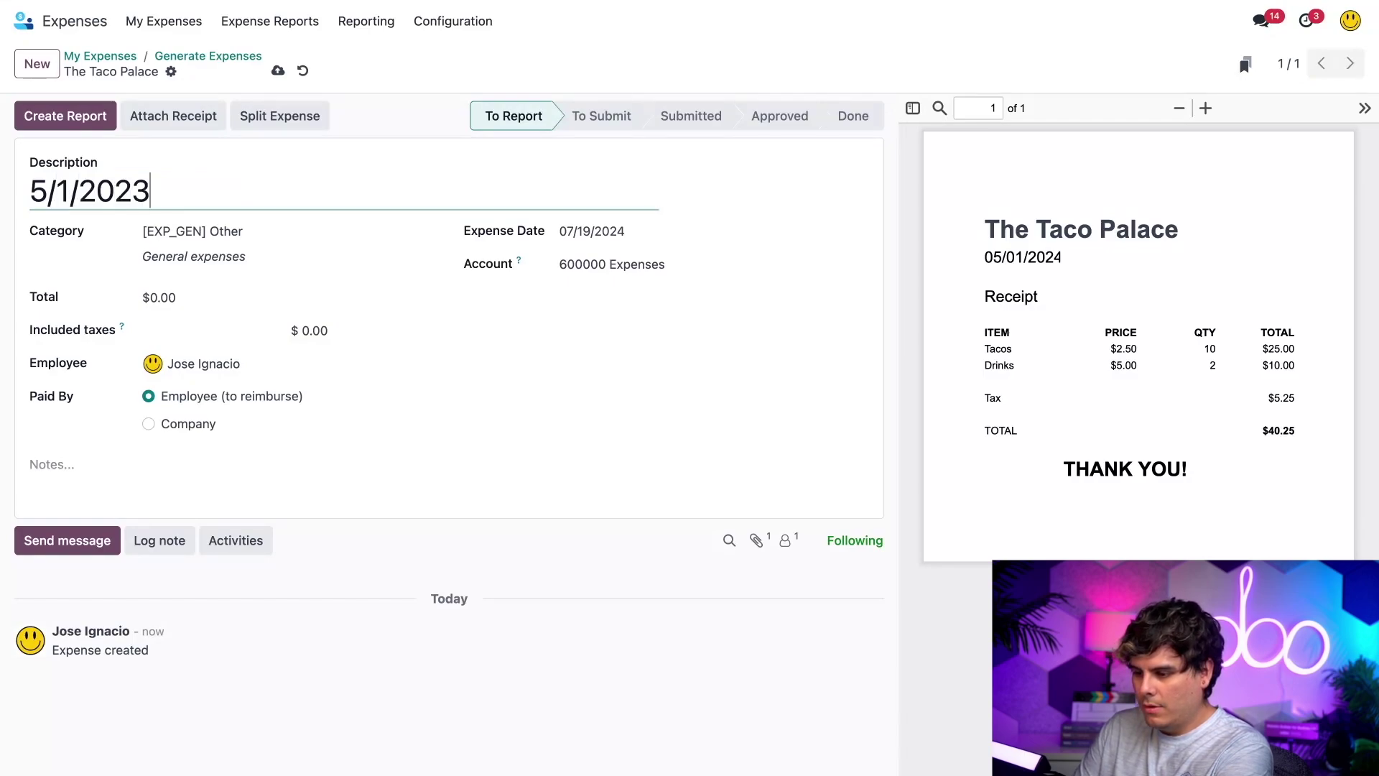
key(BackSpace)
text(4)
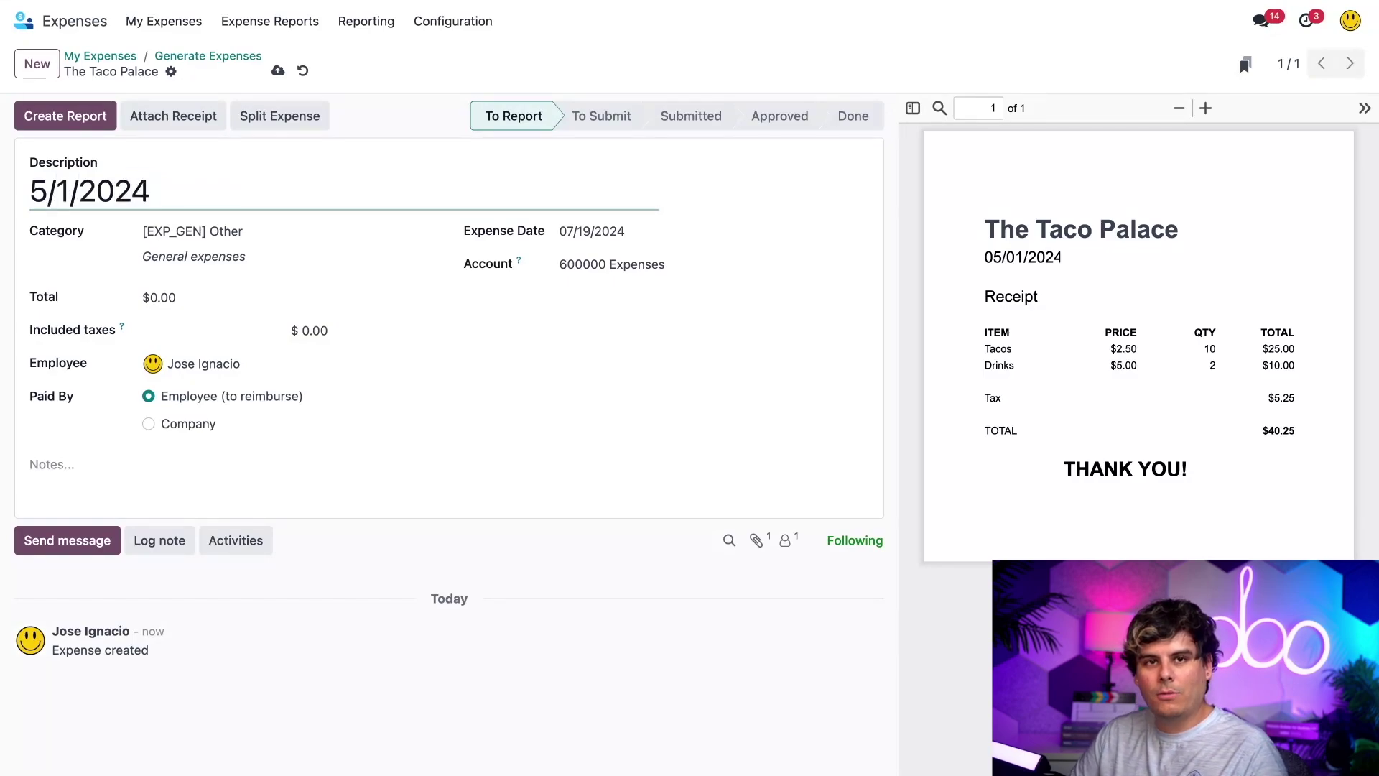
text( - Client Lunch)
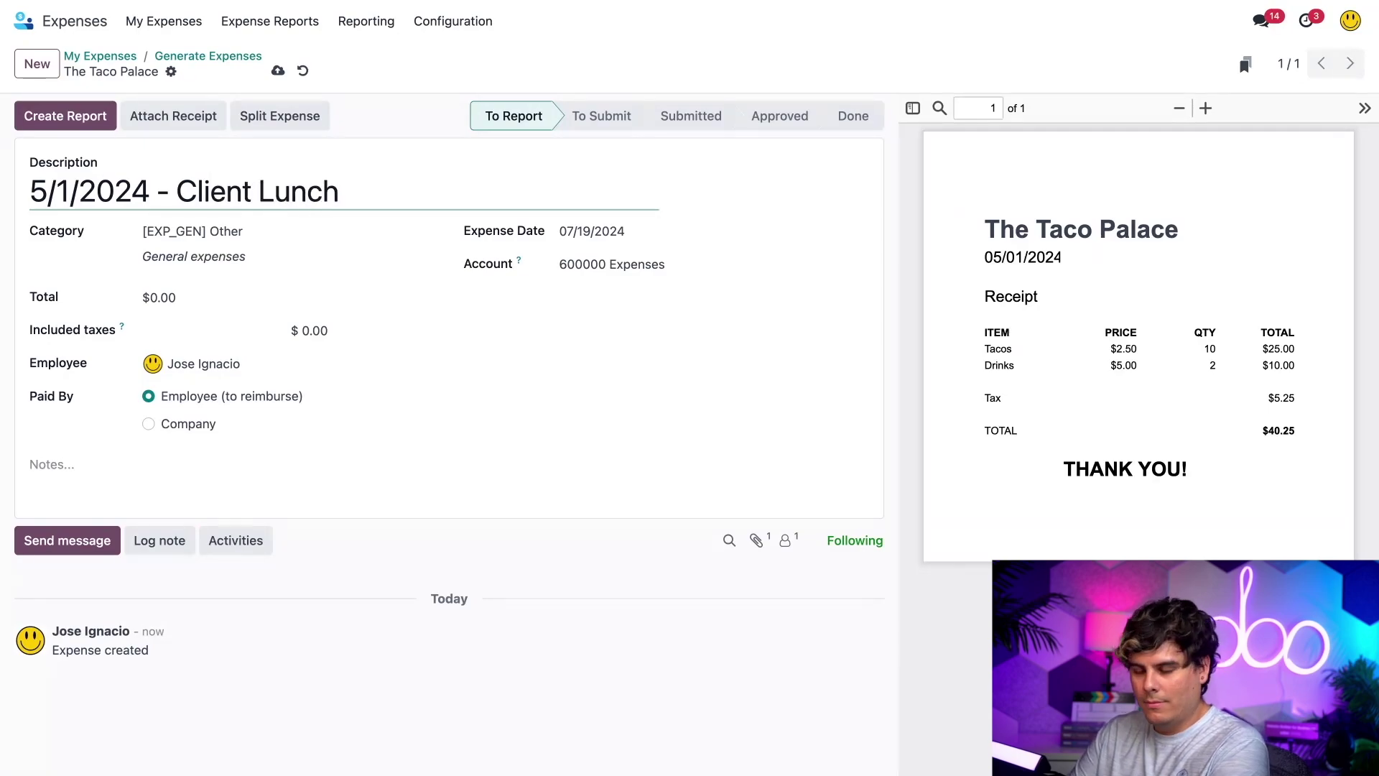
text( San Diego)
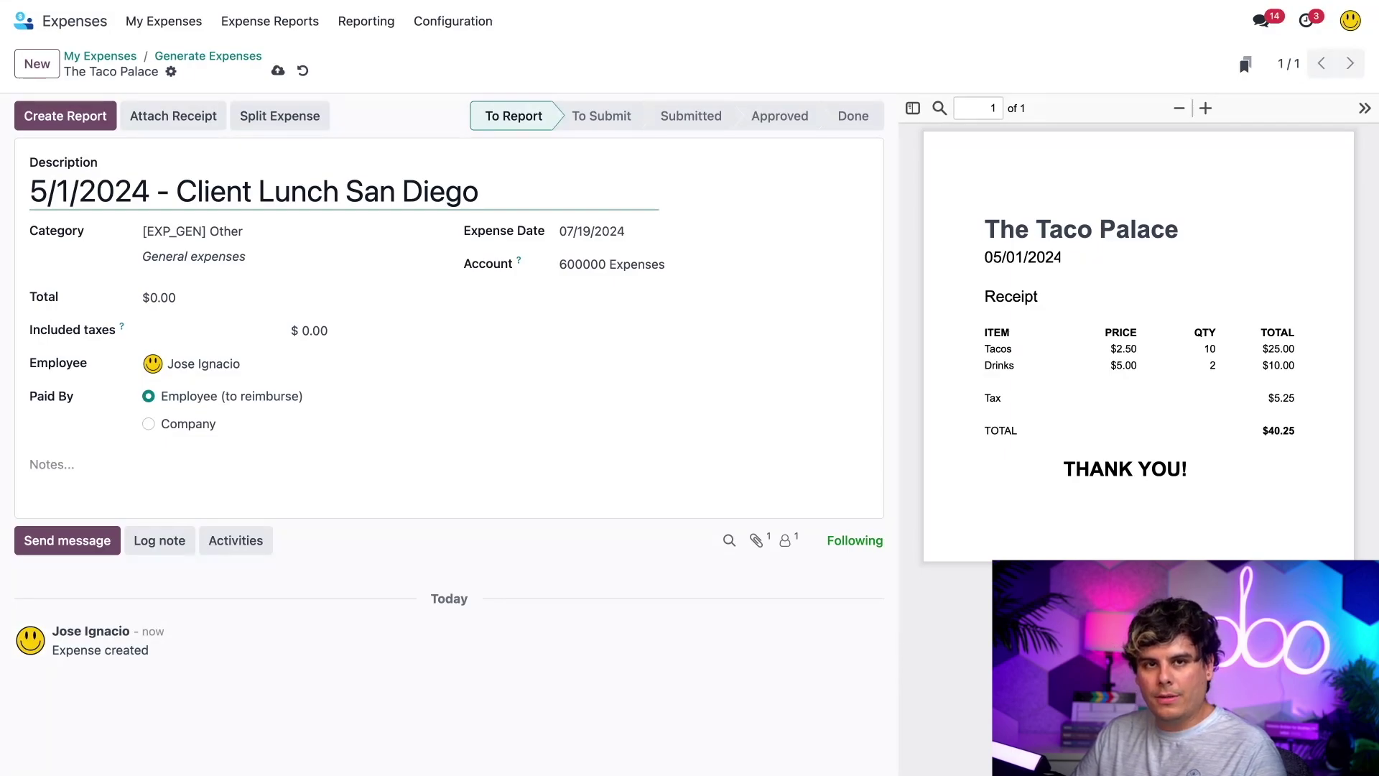
- Set the expense category to [FOOD] Meals and the total to $40.25
click(252, 231)
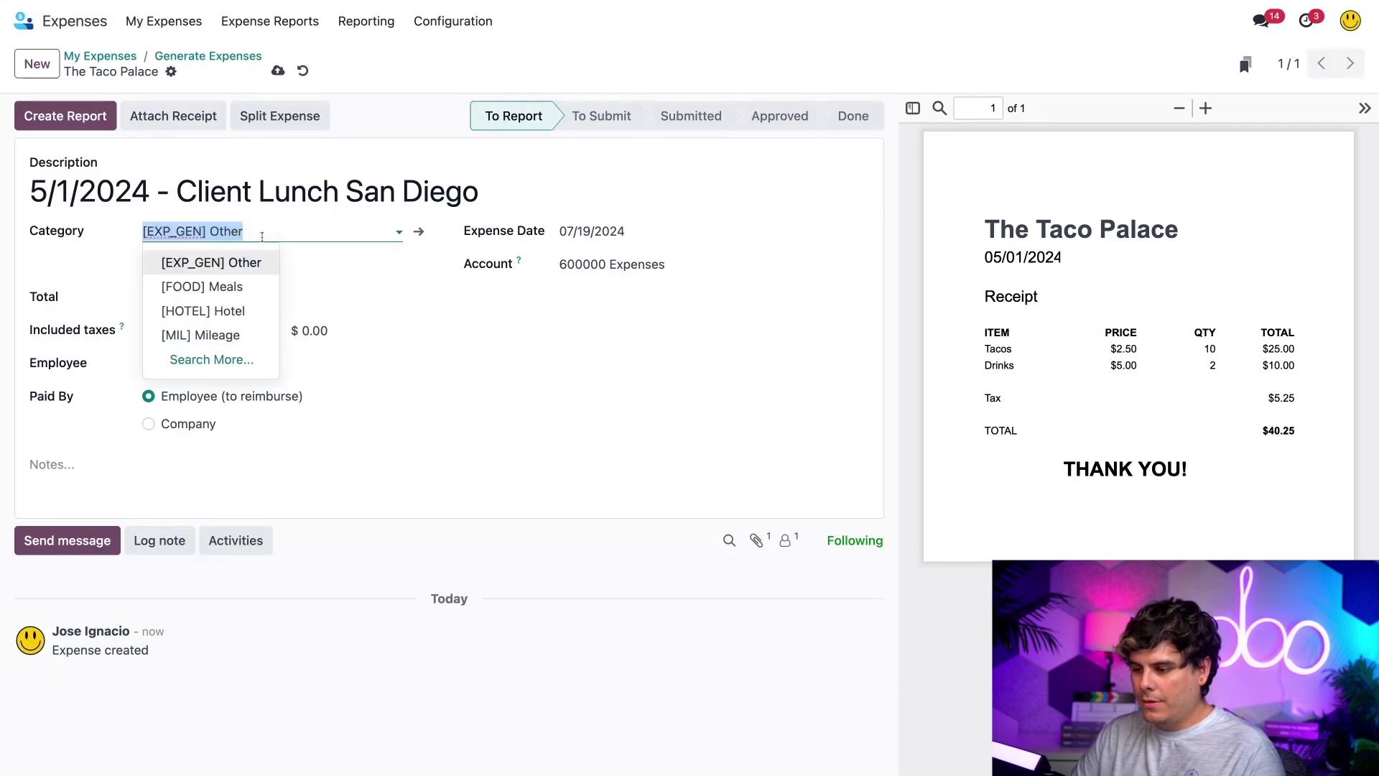
click(371, 283)
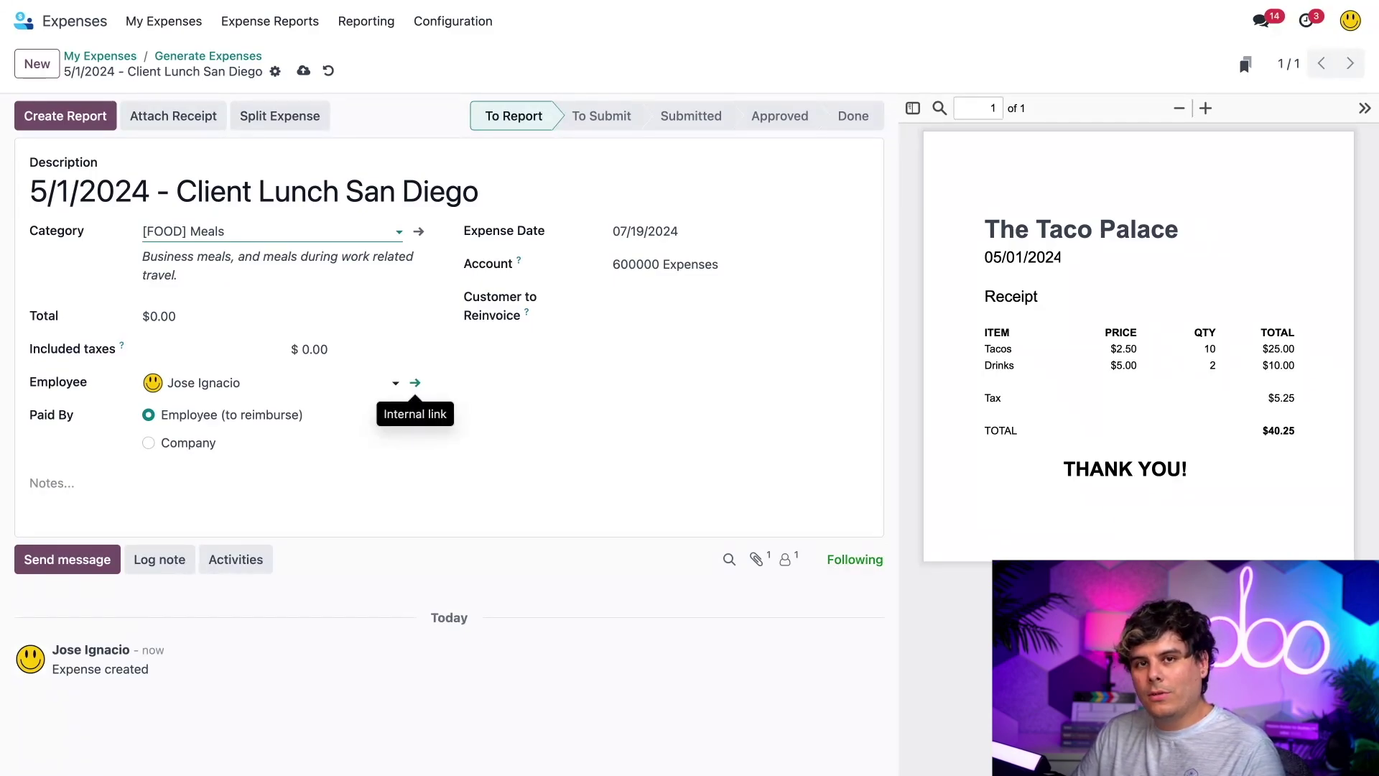
click(234, 316)
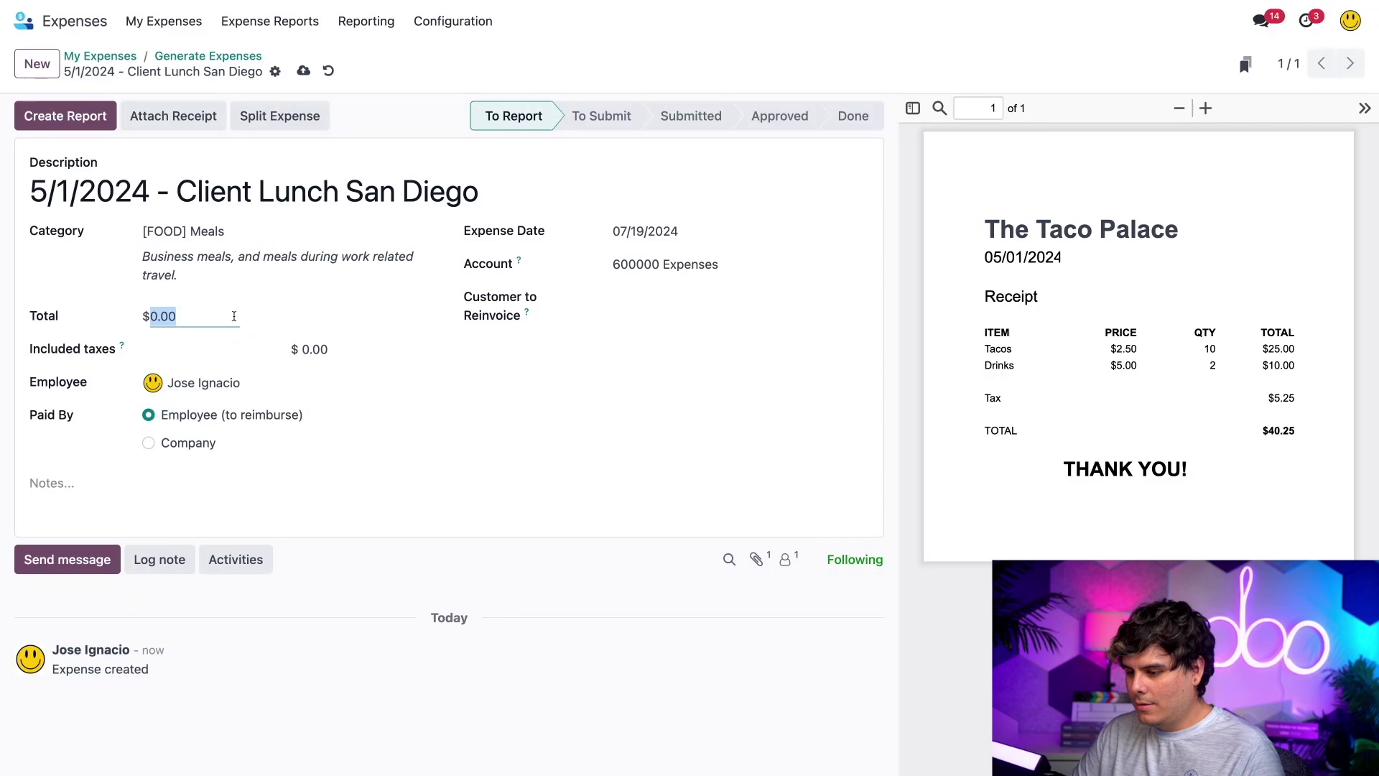
text(40.25)
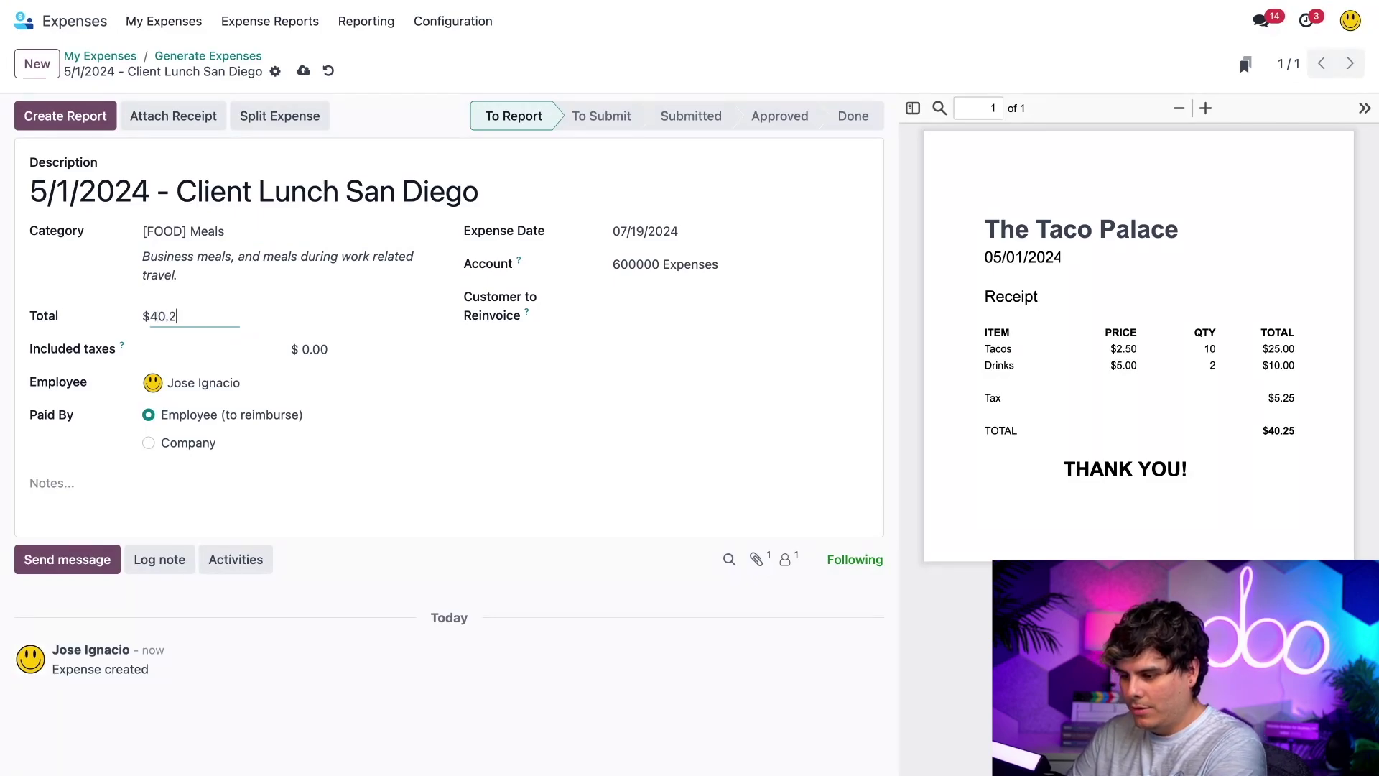
click(424, 493)
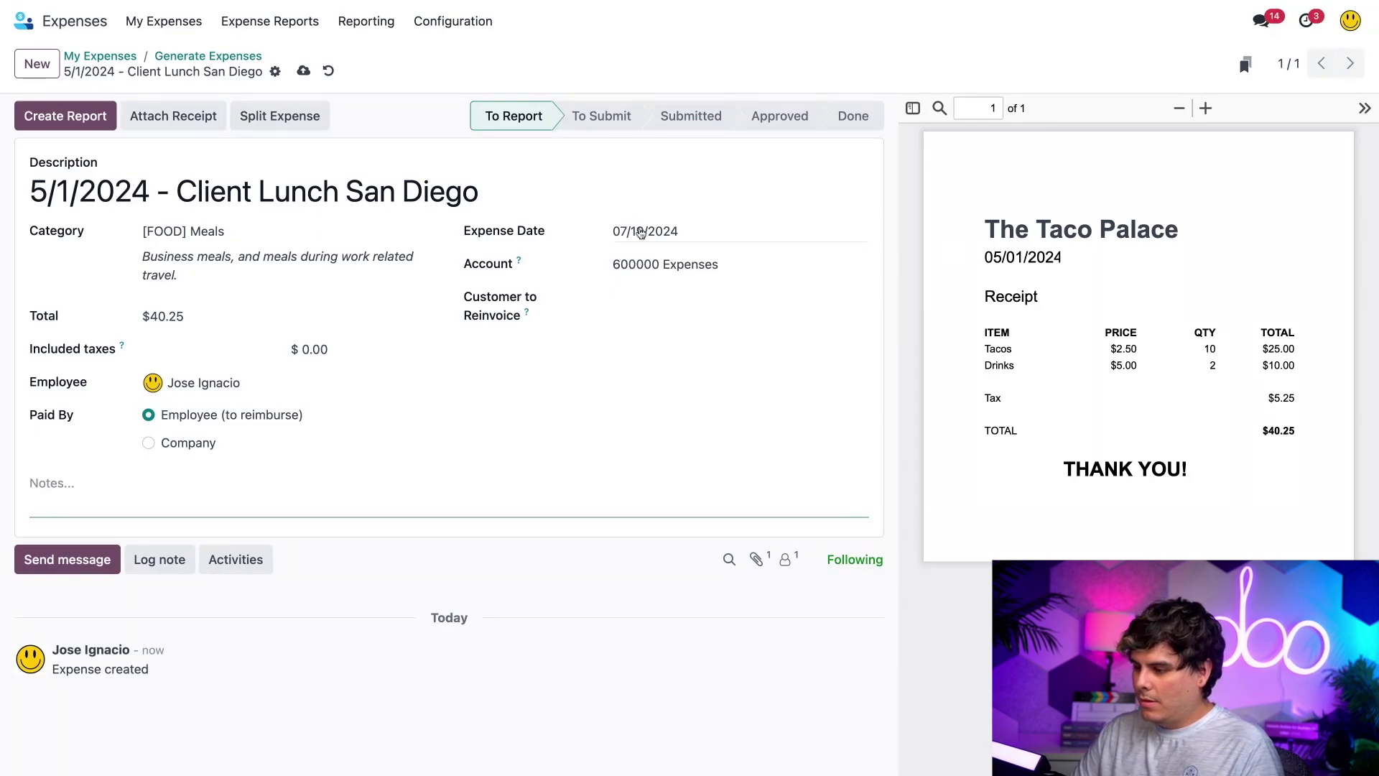
- Set the lunch expense date to May 1, 2024
click(641, 232)
click(579, 280)
click(579, 280)
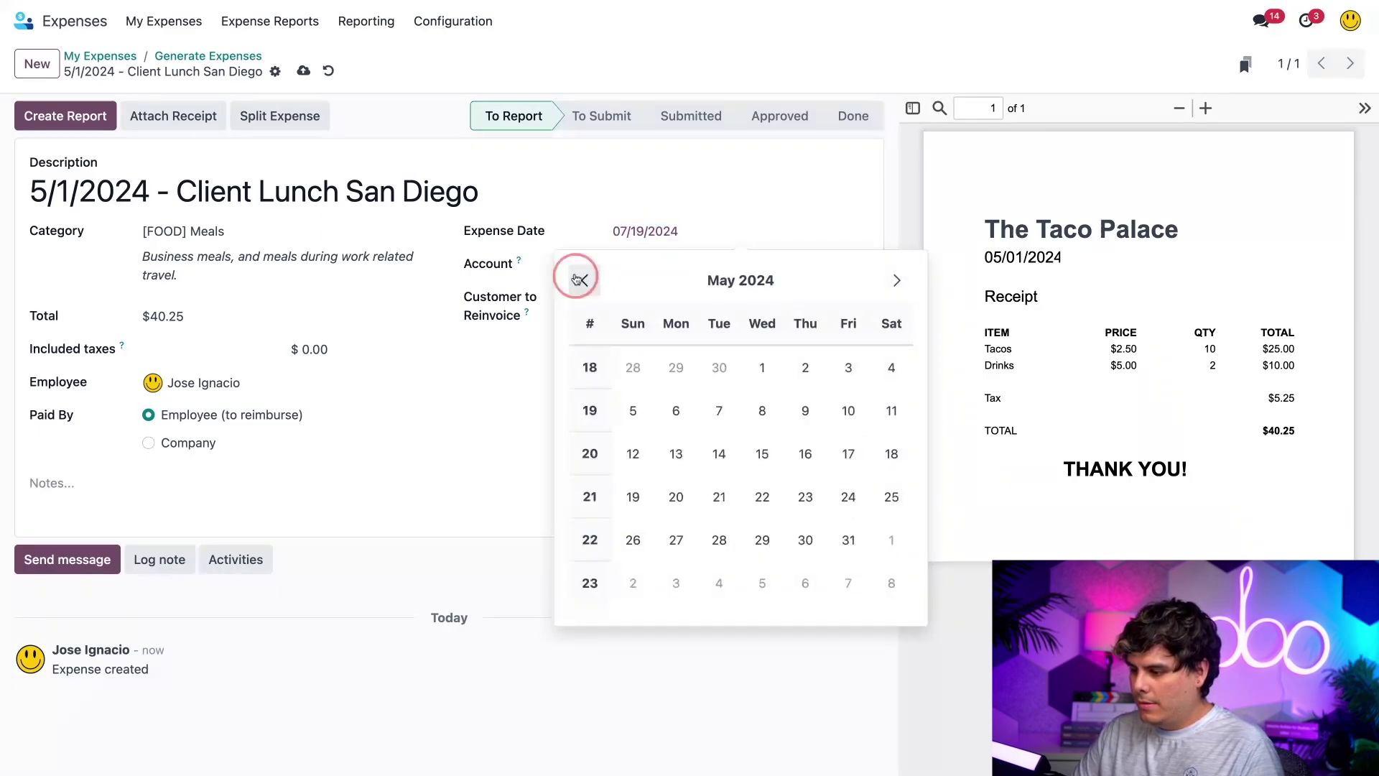
click(762, 367)
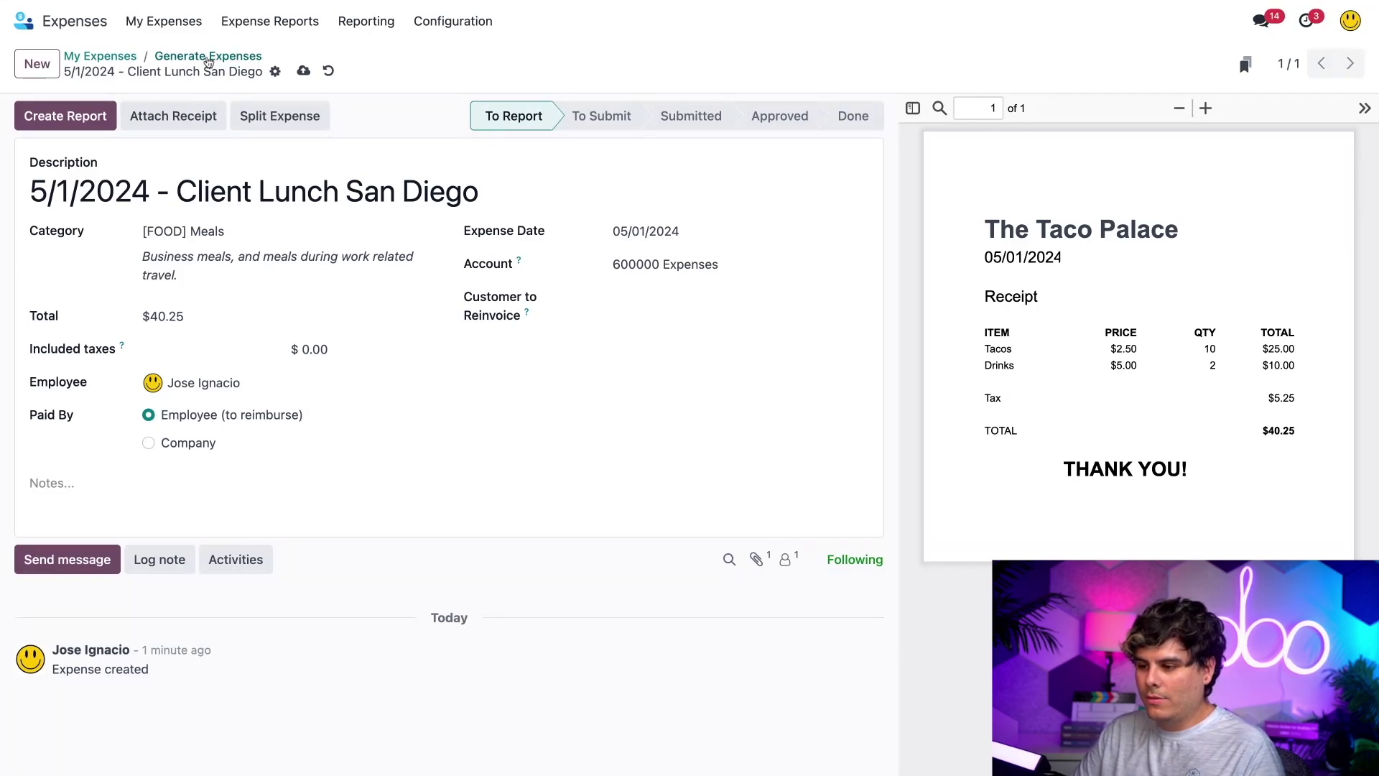
- Go back to the Generate Expenses list from the lunch expense
click(208, 58)
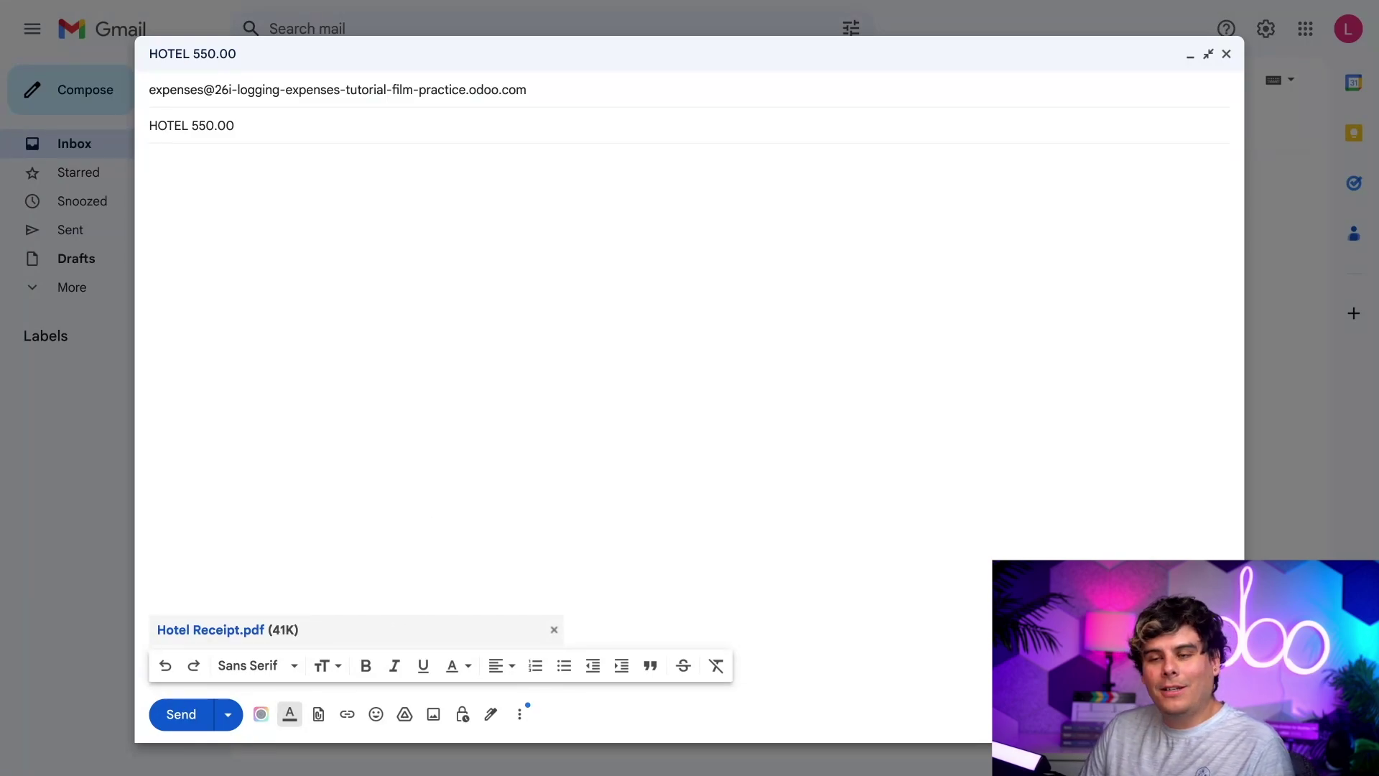
- Send the 'HOTEL 550.00' email with Hotel Receipt.pdf to the expenses alias
click(181, 713)
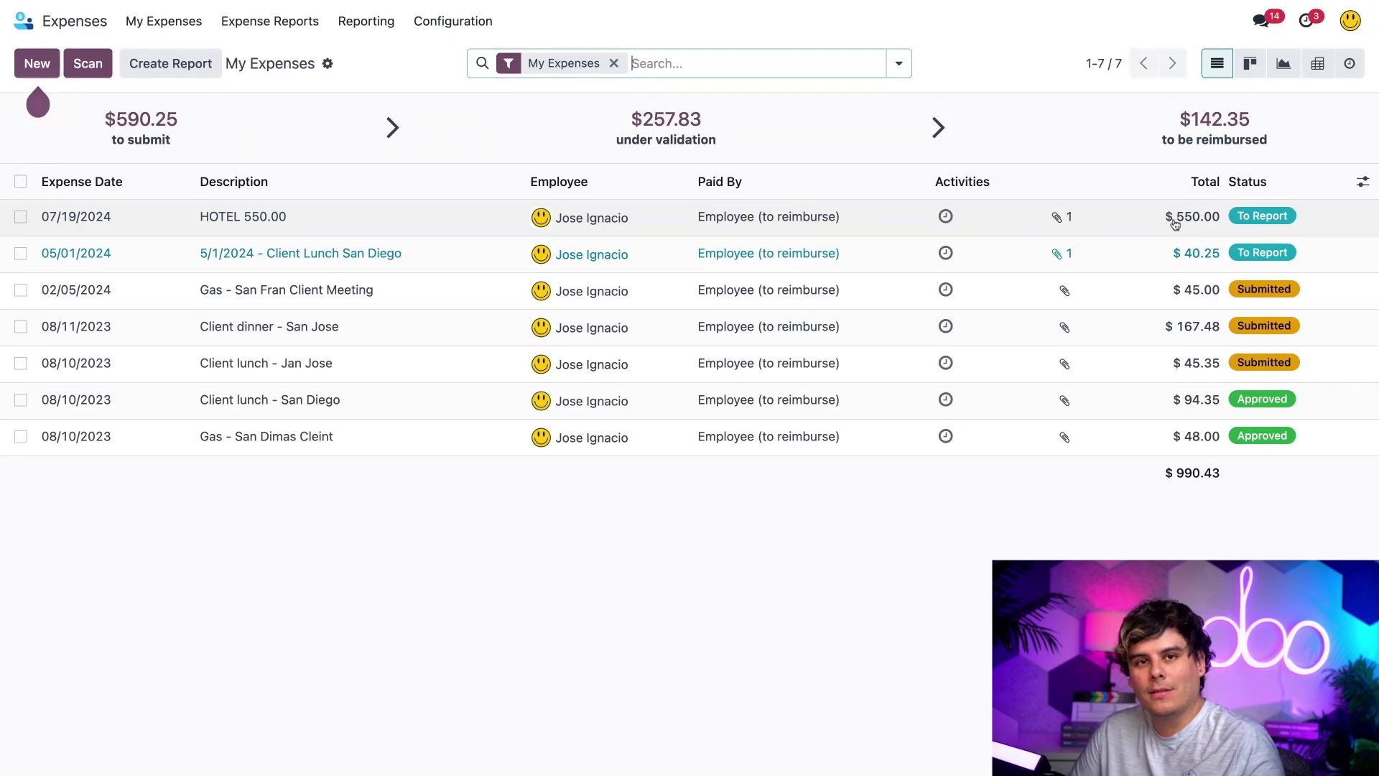
- Open the emailed HOTEL 550.00 expense with its Holiday Inn receipt
click(263, 218)
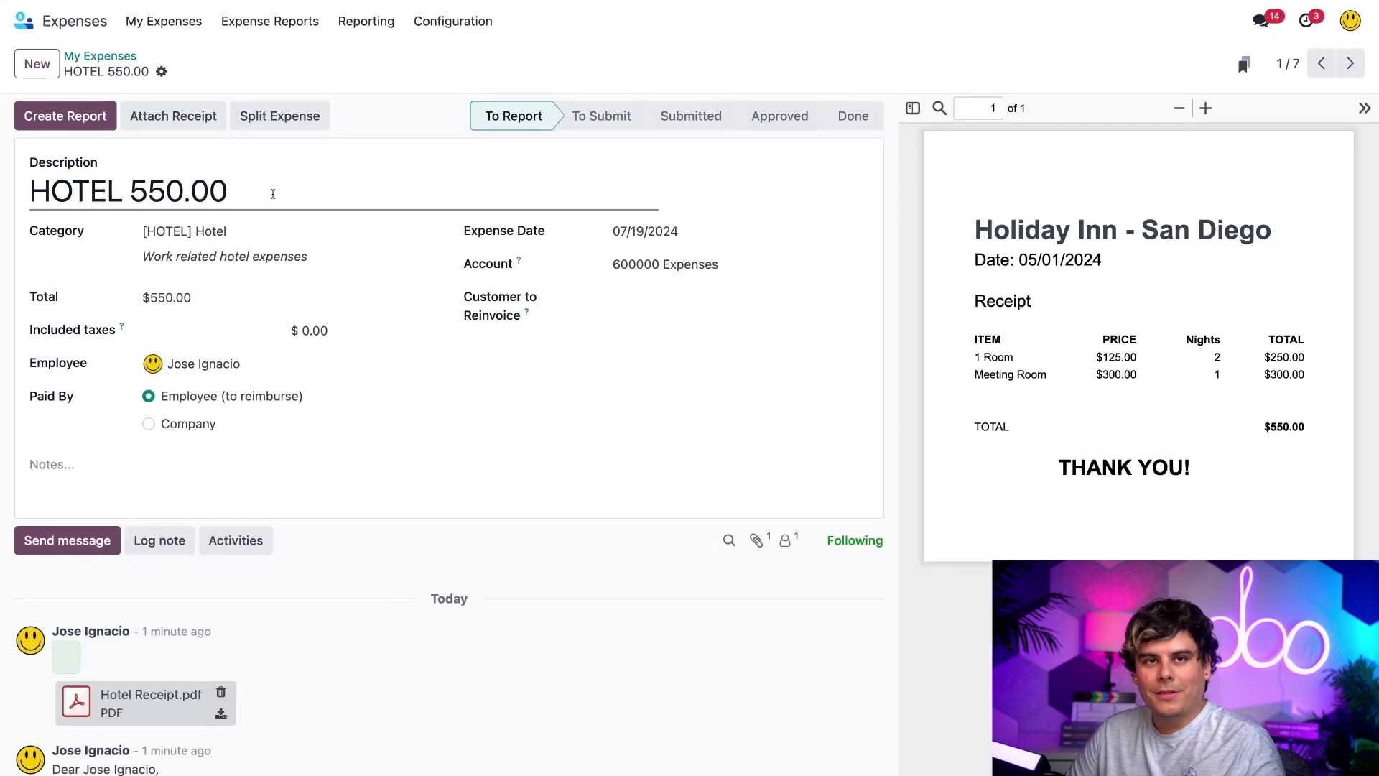
- Change the hotel expense description to '5/1/2024 - Hotel San Diego'
drag(273, 194, 28, 192)
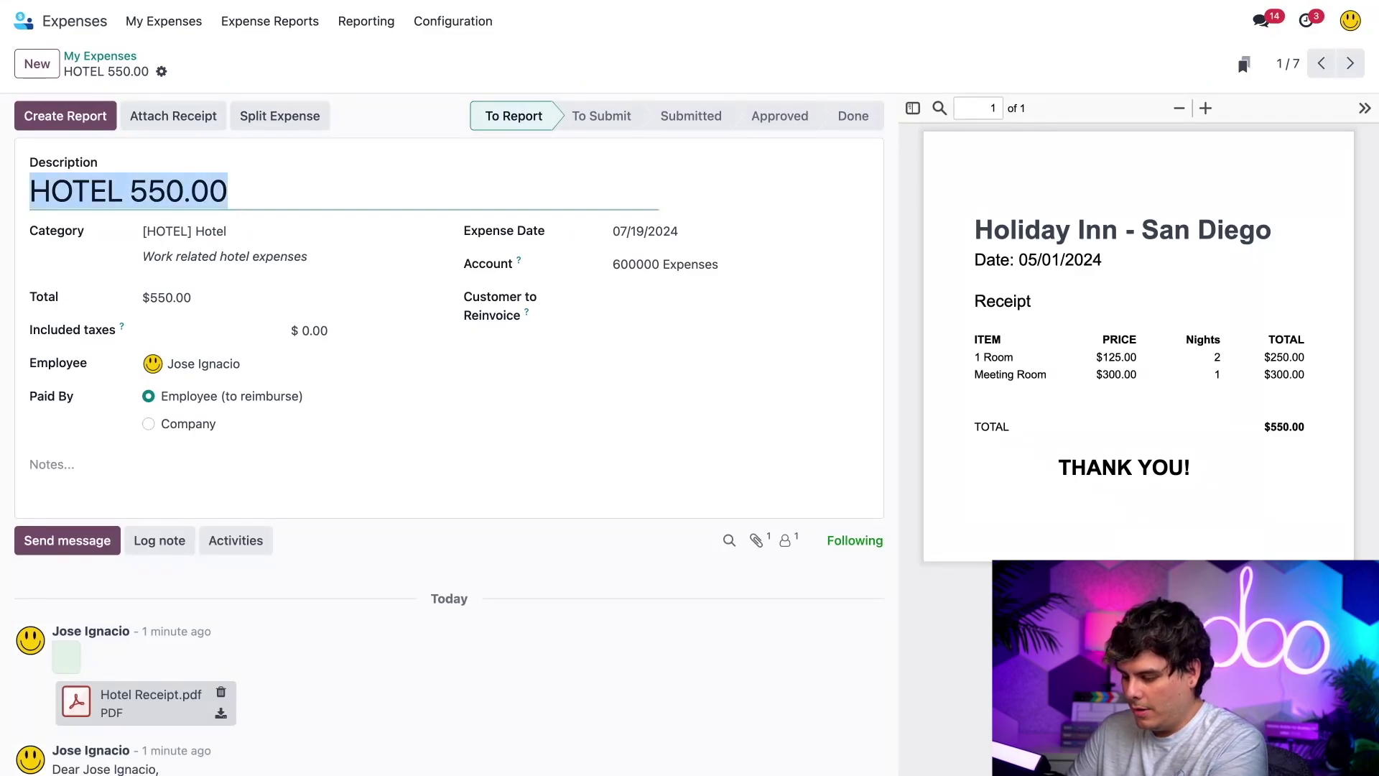
text(5/1/204)
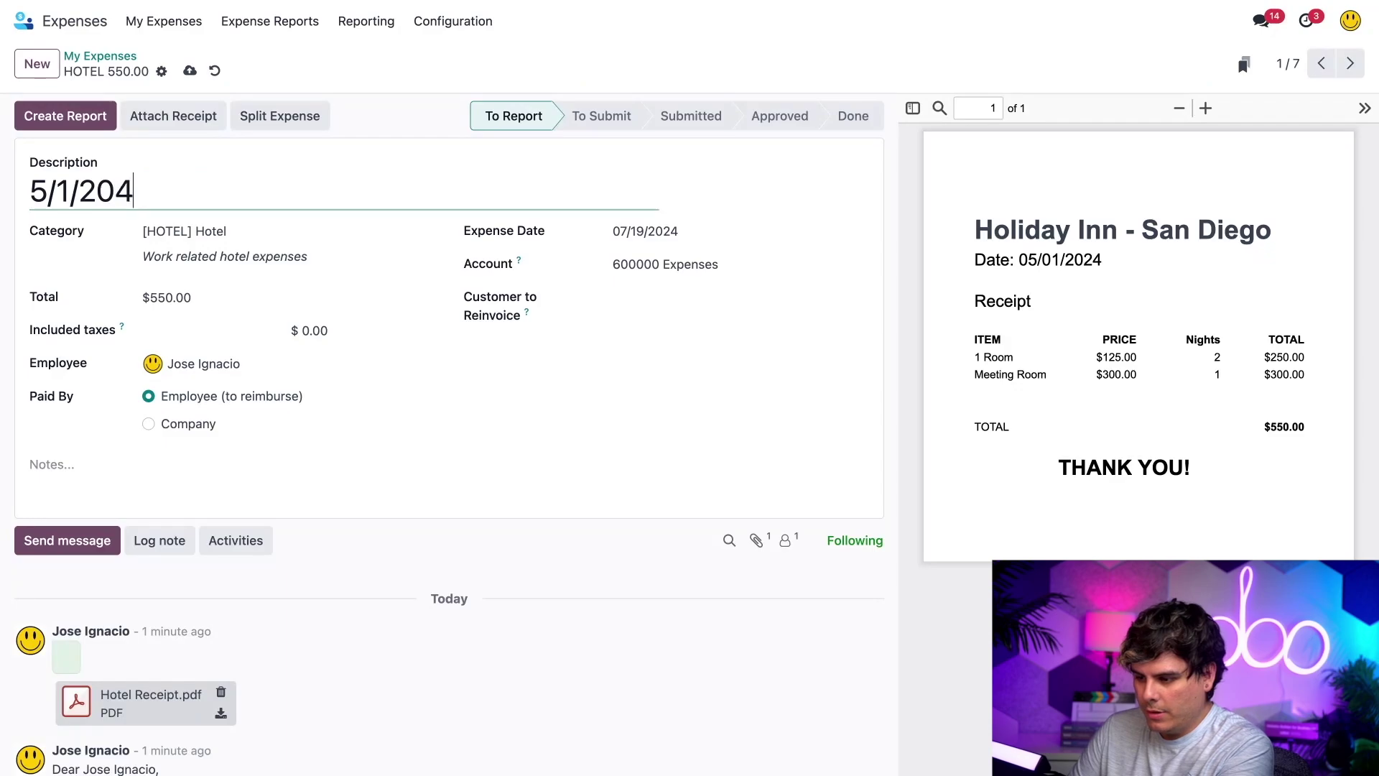
key(BackSpace)
text(24)
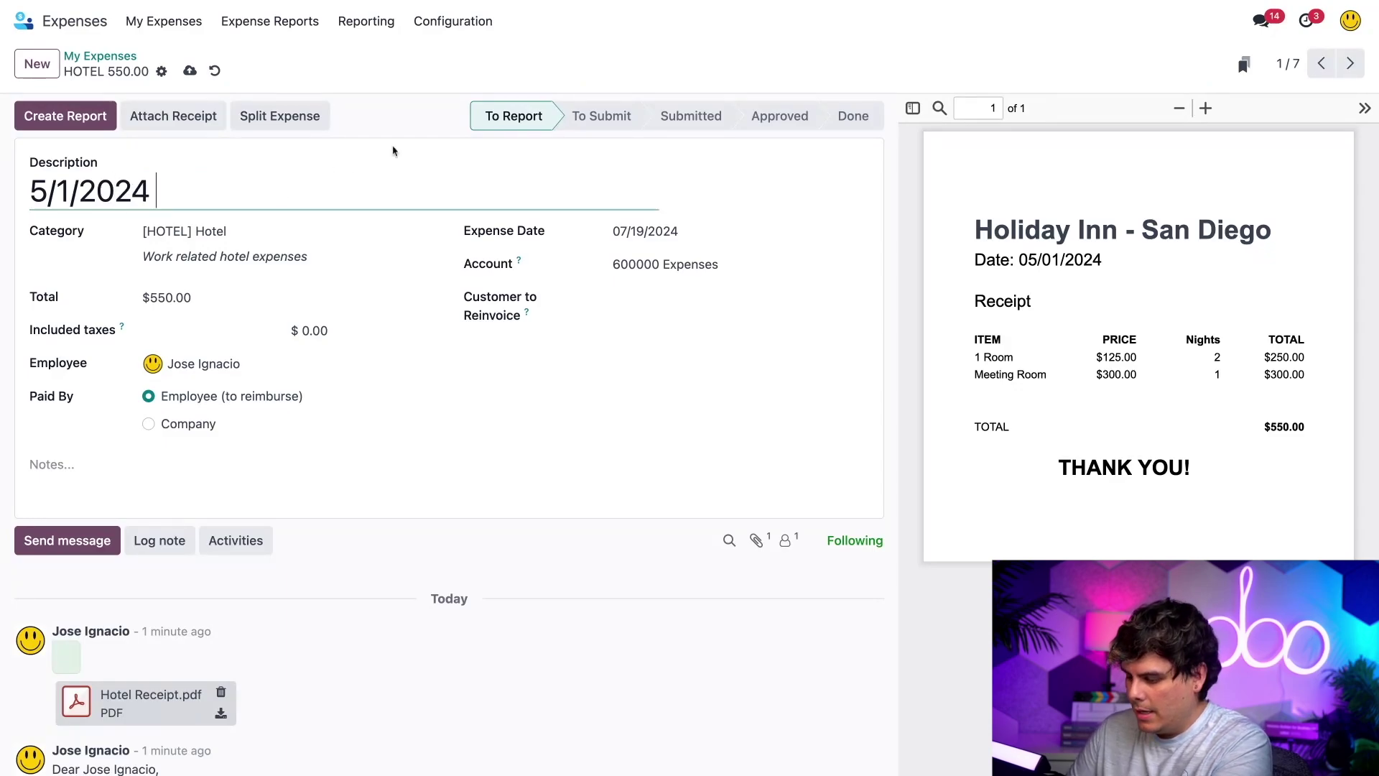
text( - H)
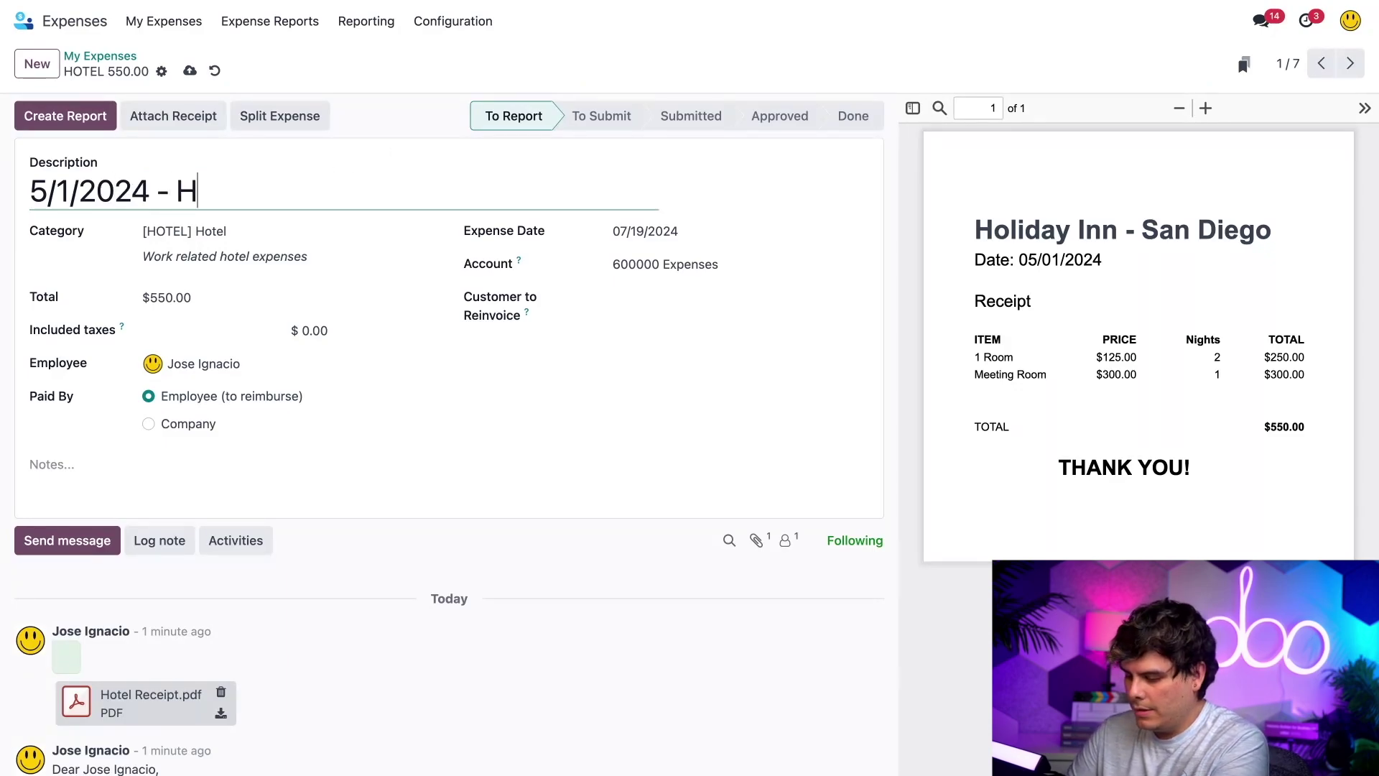
text(otel San Diego)
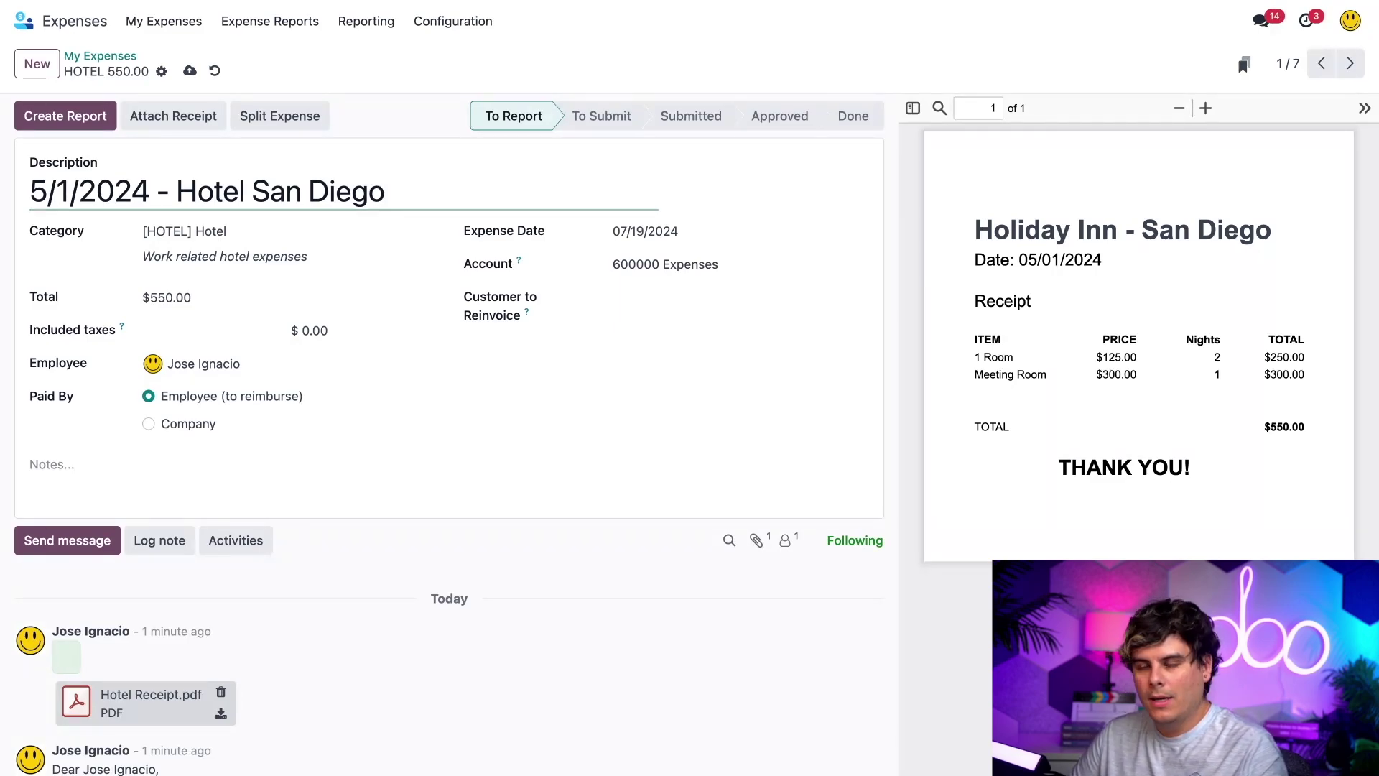
- Set the hotel expense date to May 1, 2024
click(629, 232)
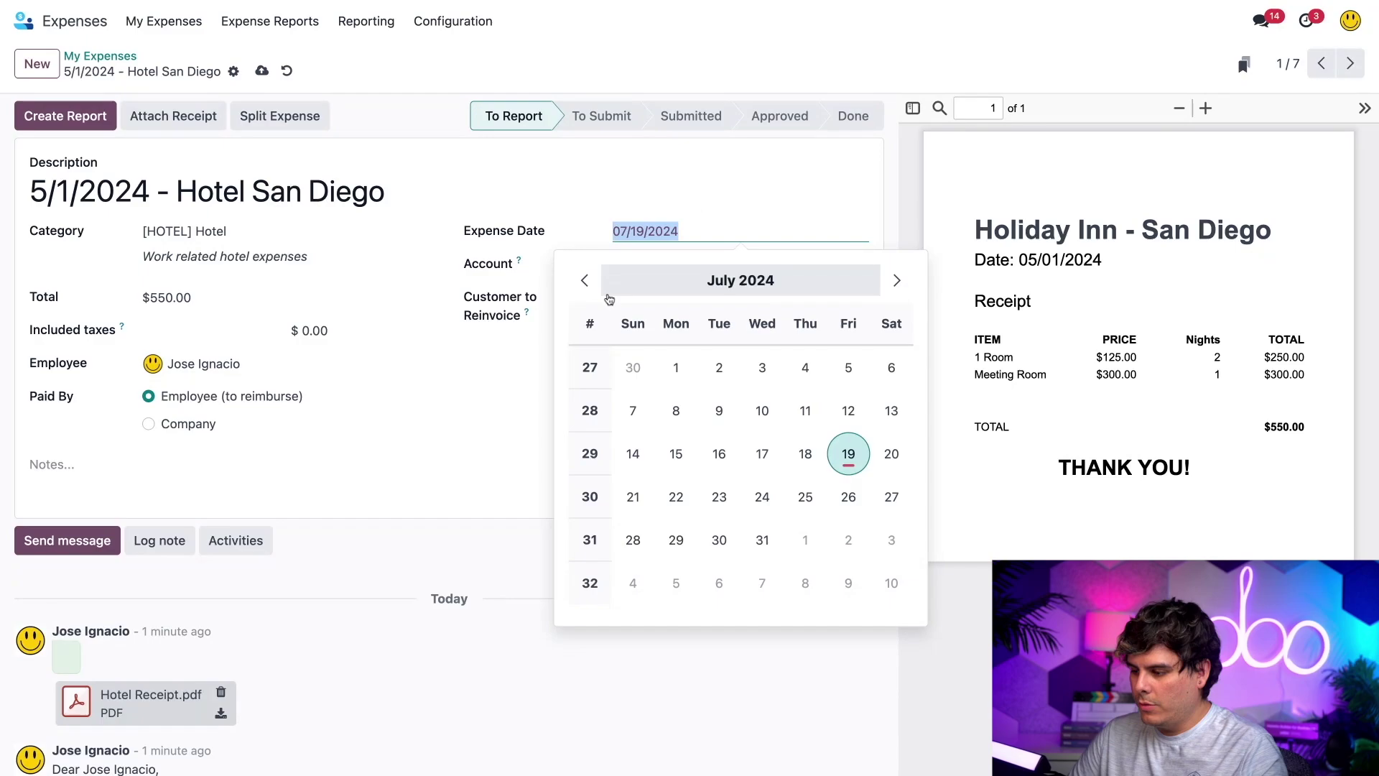
click(590, 290)
click(591, 290)
click(591, 290)
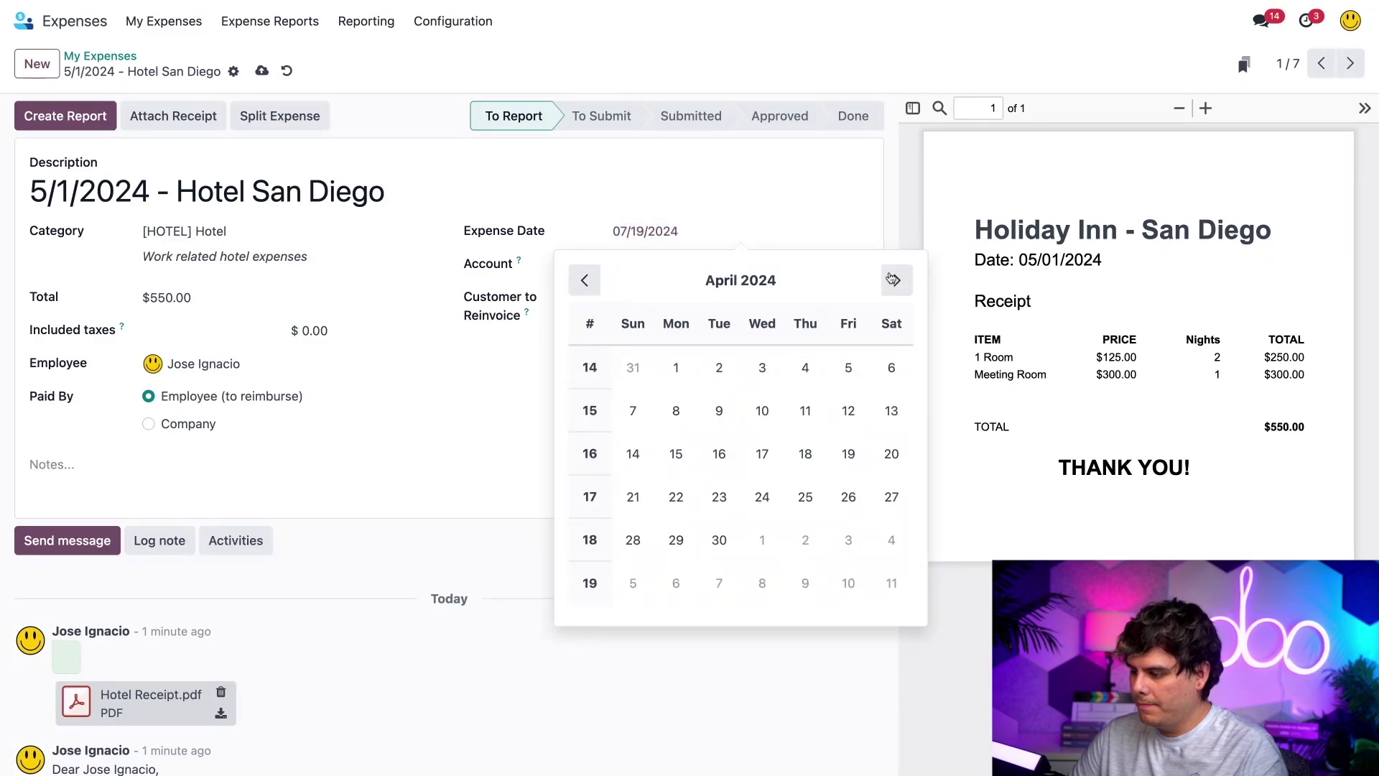
click(897, 281)
click(762, 367)
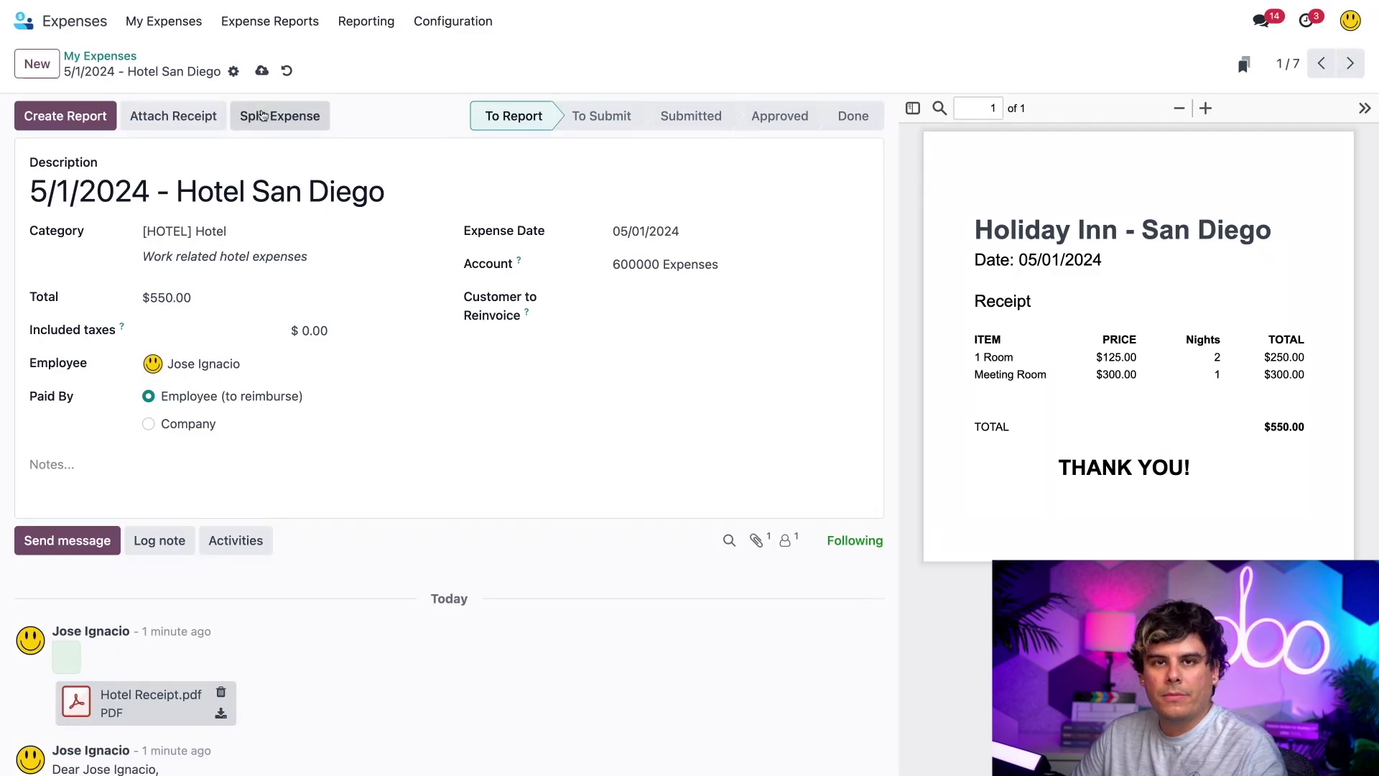
- Start splitting the hotel expense and rename line 1 to '5/1/2024 - Hotel Room San Diego'
click(263, 116)
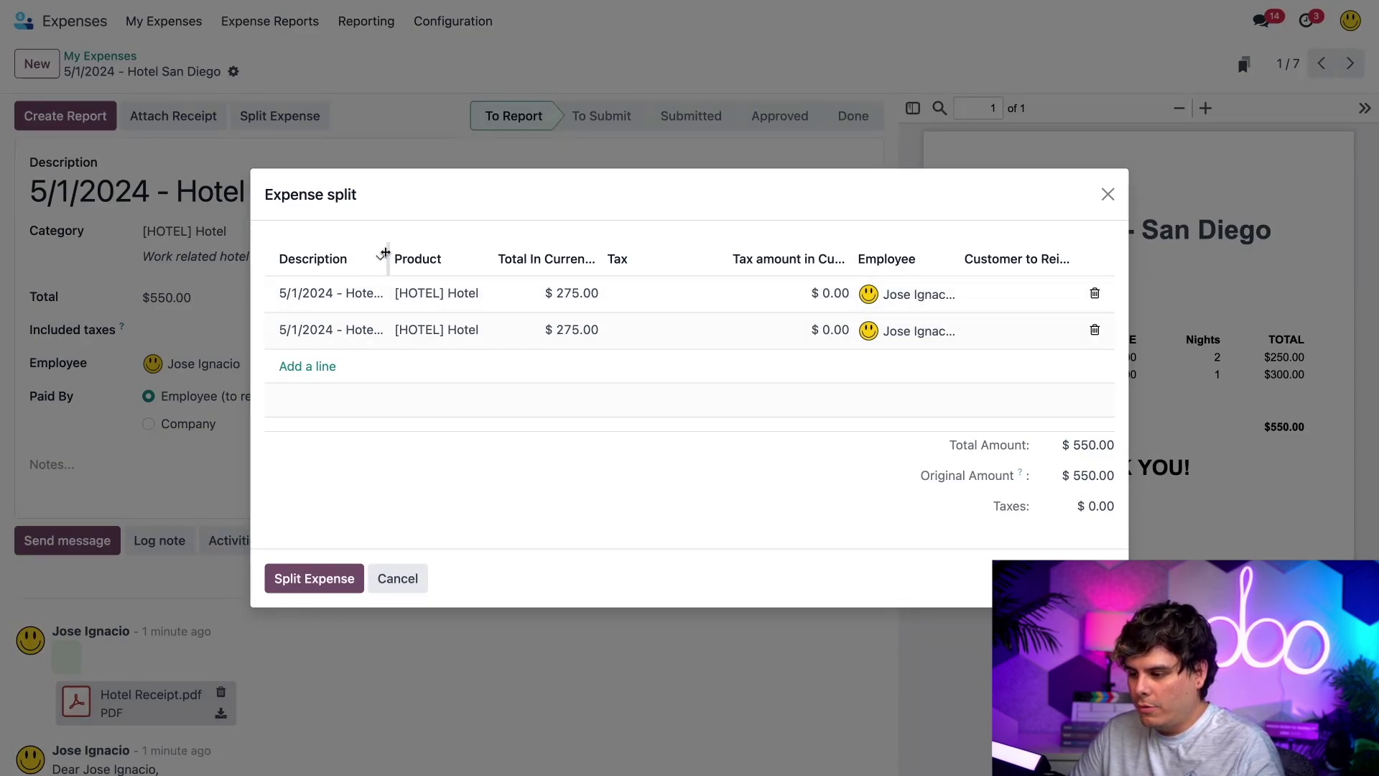
drag(385, 252, 495, 252)
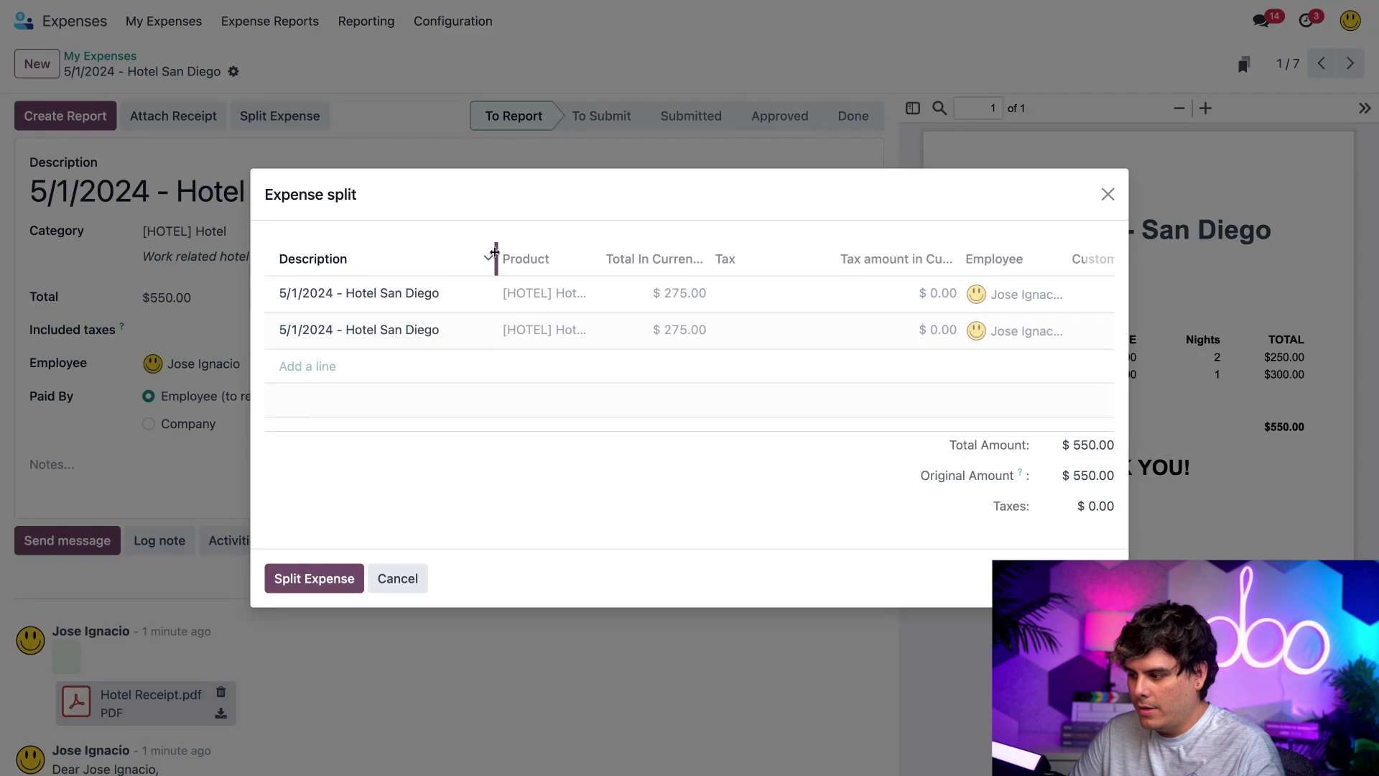
click(431, 293)
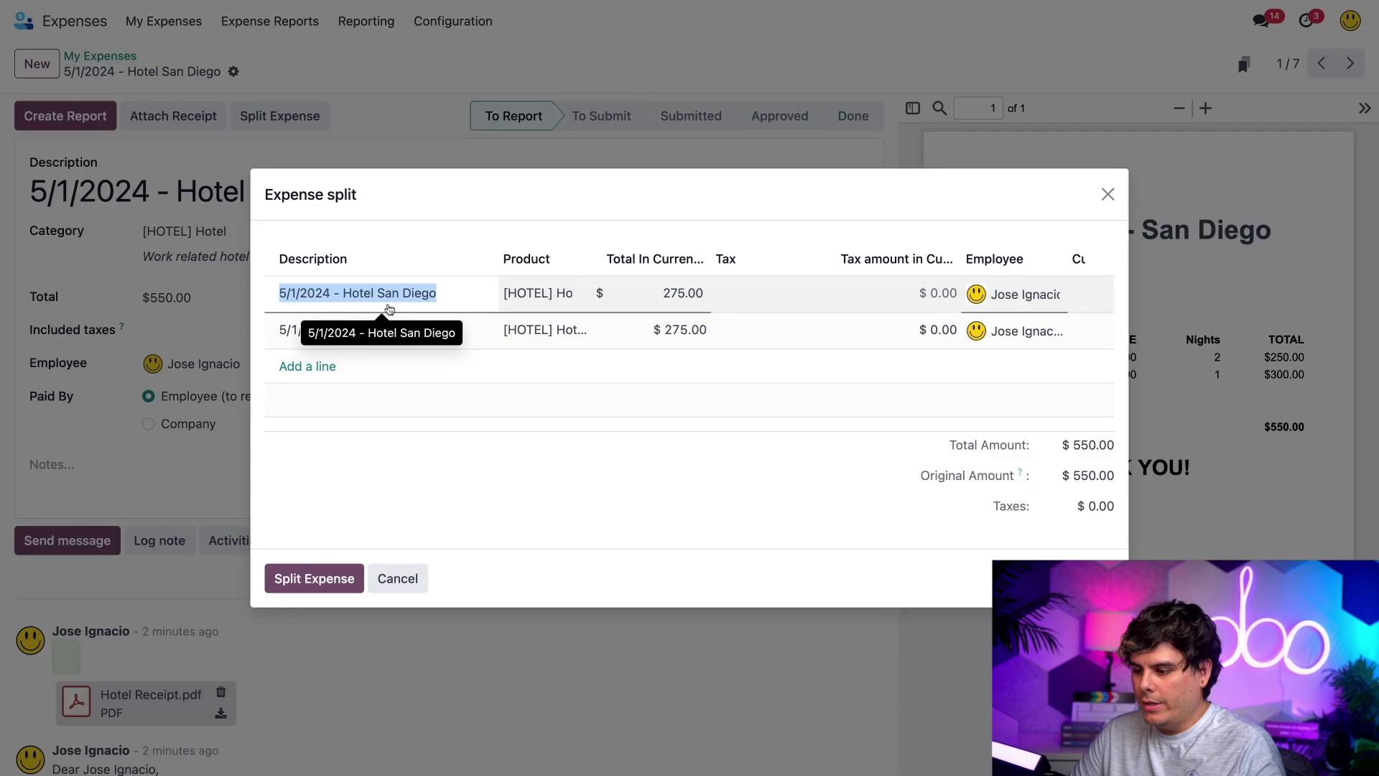
click(383, 293)
text(Room)
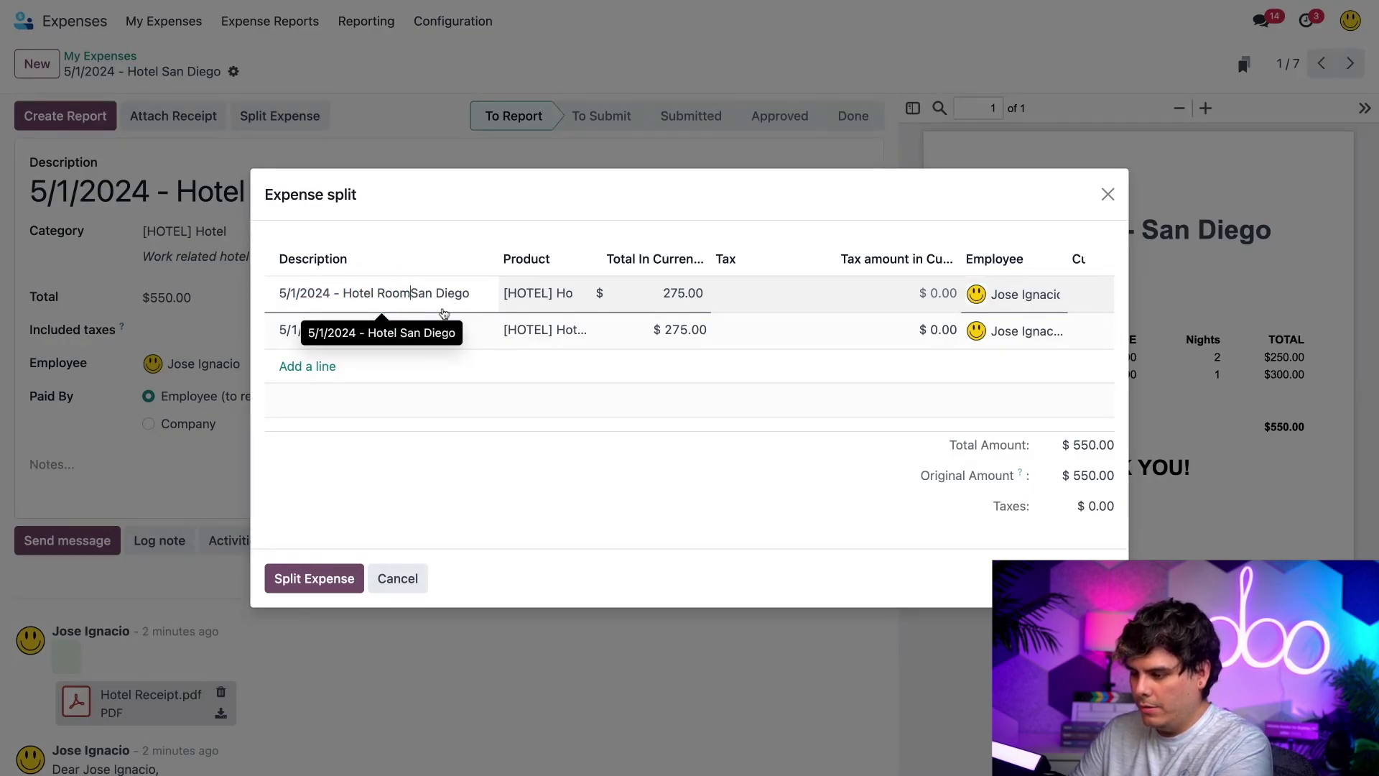
click(450, 342)
- Set the Hotel Room San Diego line's total to $250
click(391, 337)
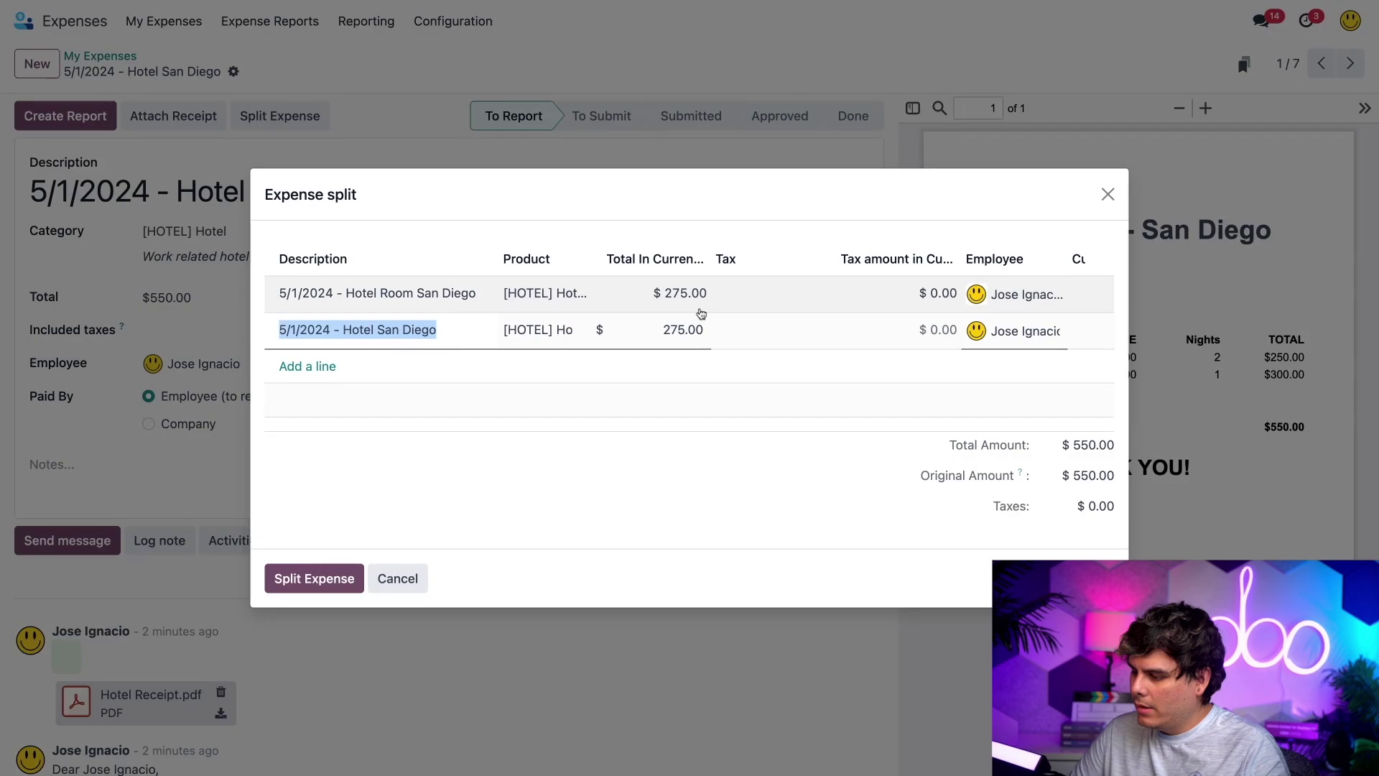
click(684, 300)
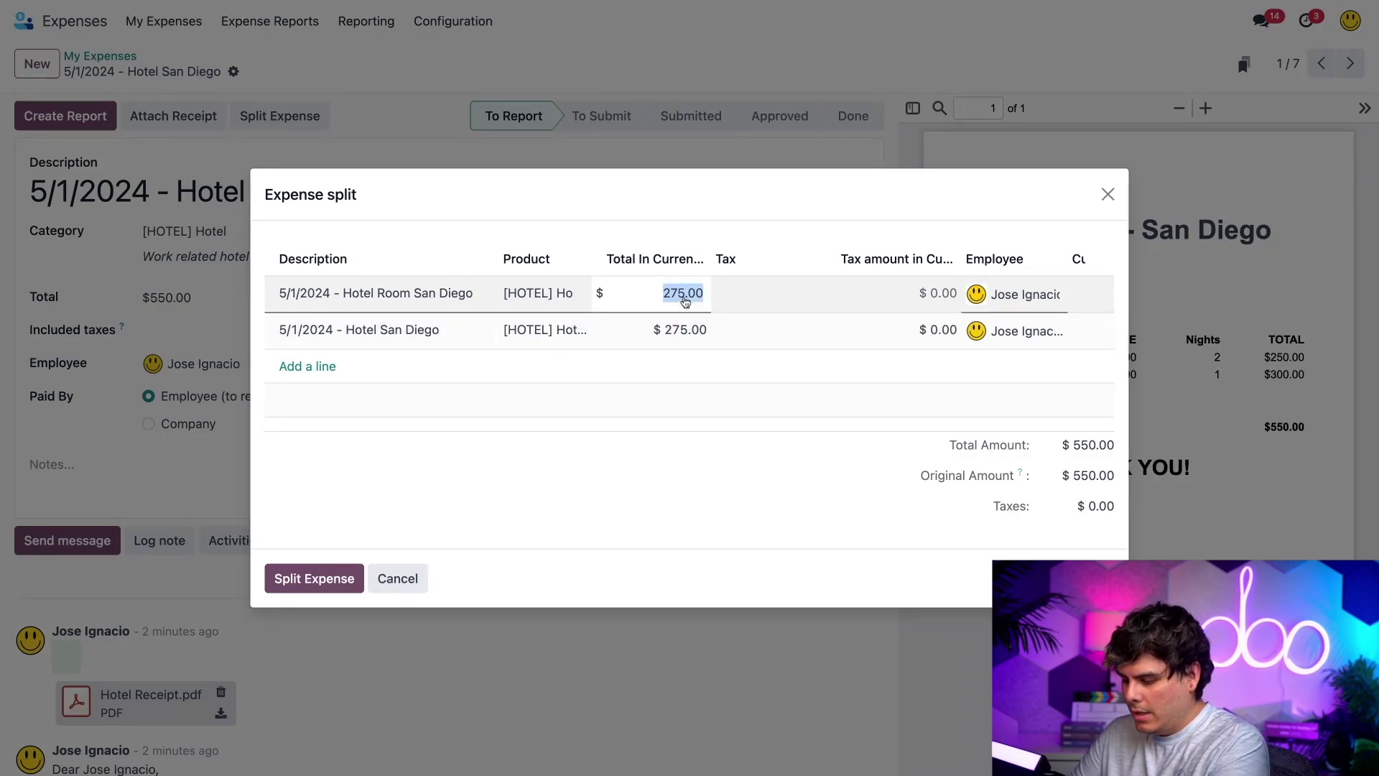
text(250)
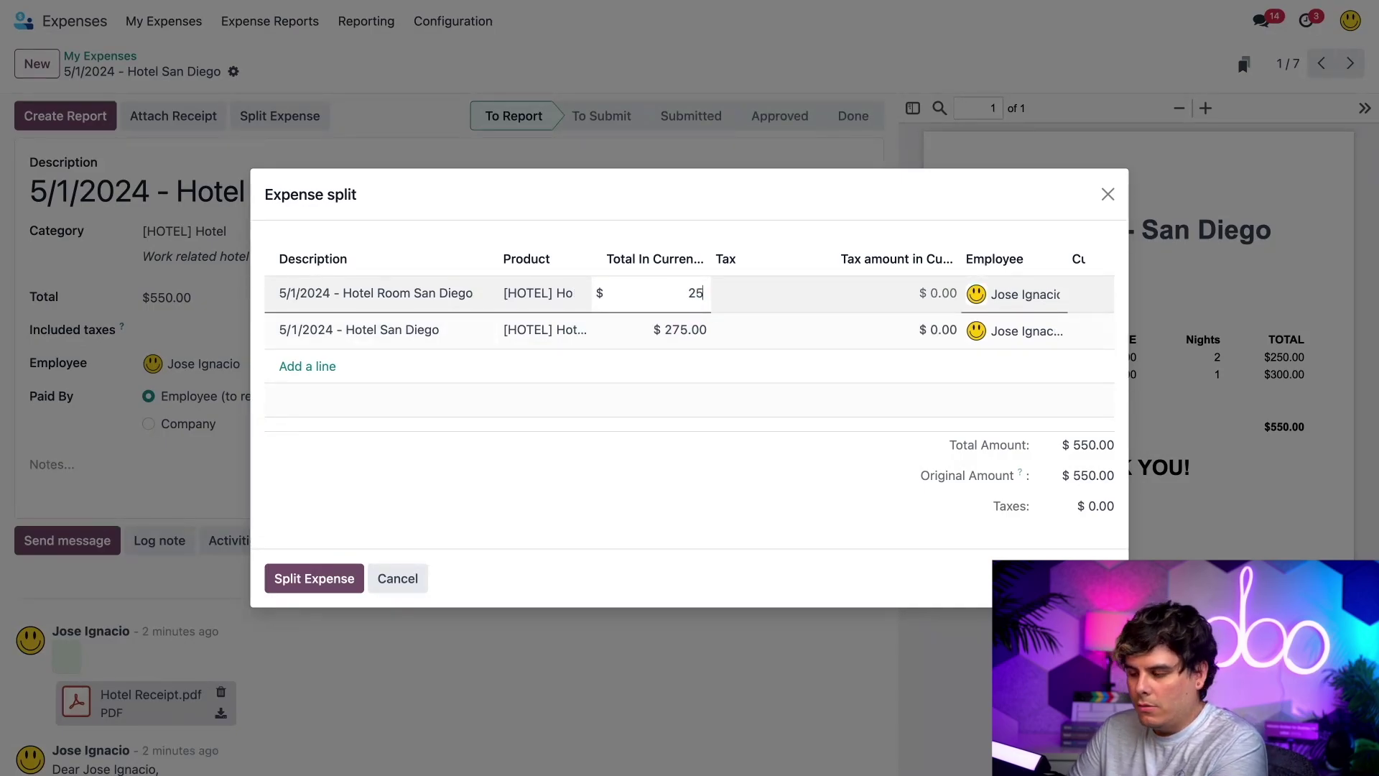
click(607, 226)
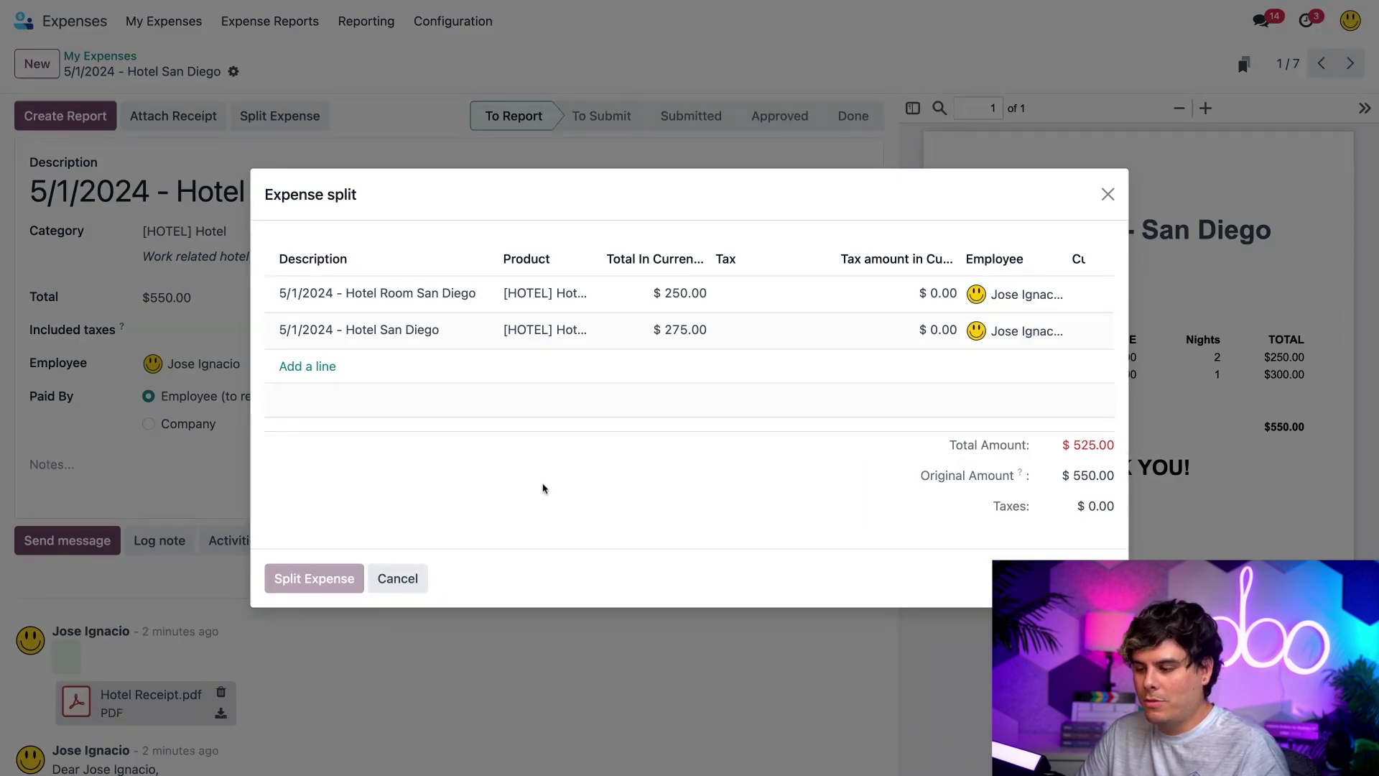
- Rename the second split line to '5/1/2024 - Meeting Room San Diego'
click(365, 338)
drag(367, 338, 357, 329)
double_click(358, 329)
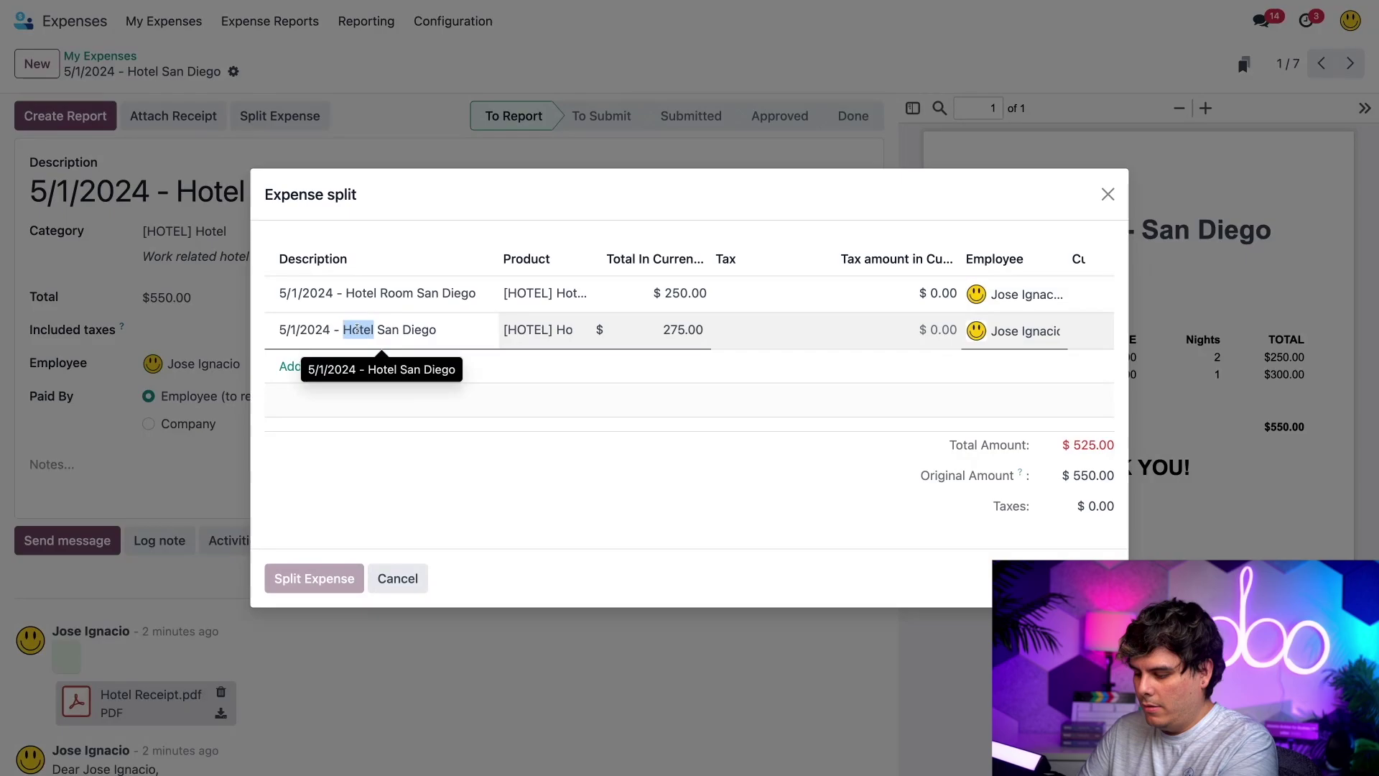
text(Meeting)
text( Room)
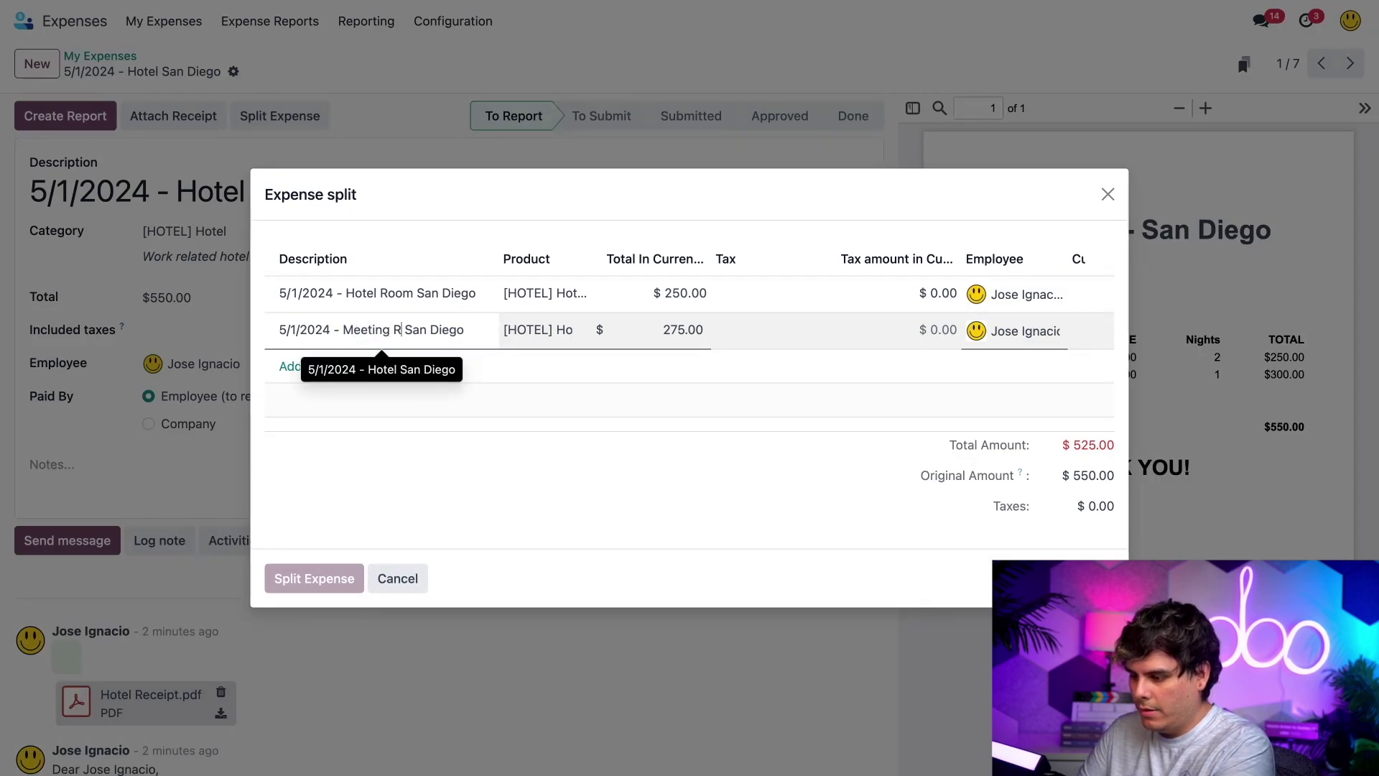
click(548, 376)
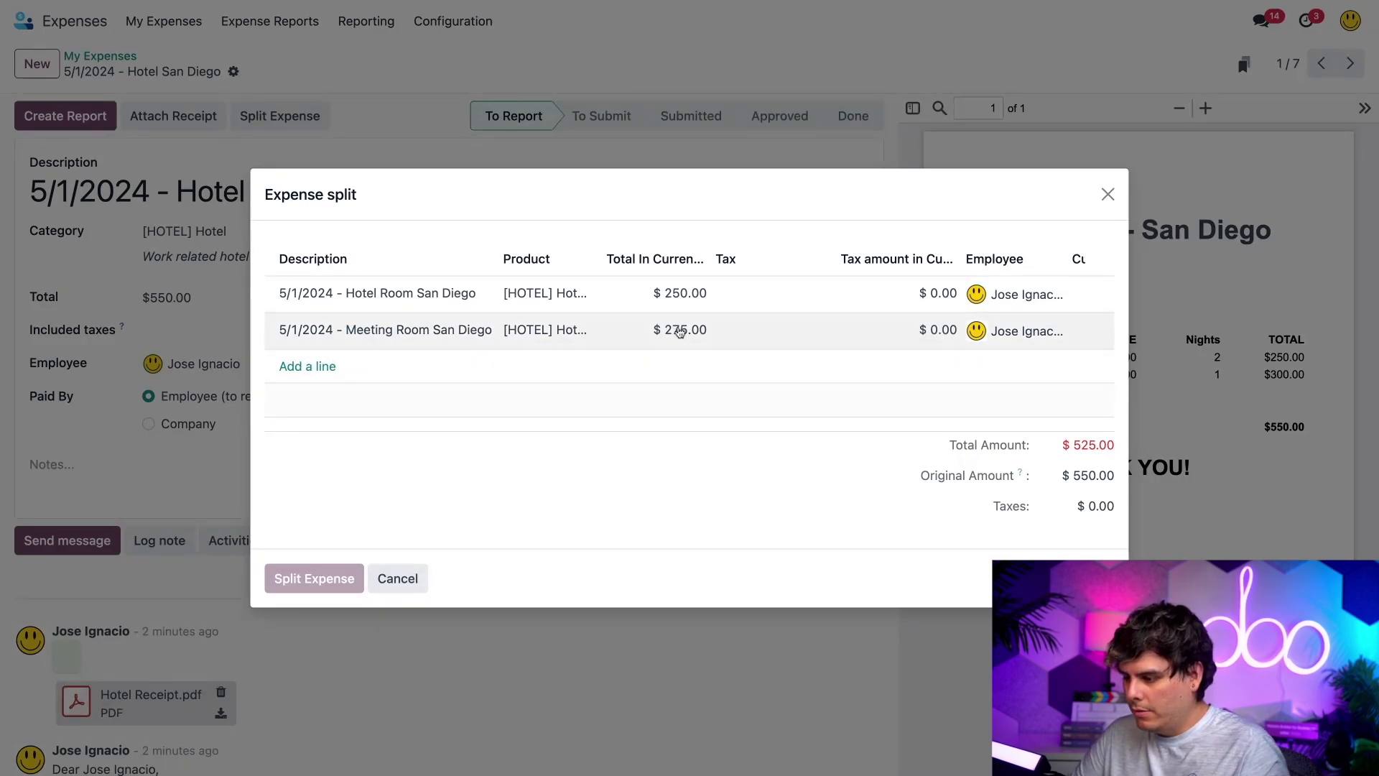
- Set the meeting room line's total to $300 and confirm the split
click(688, 328)
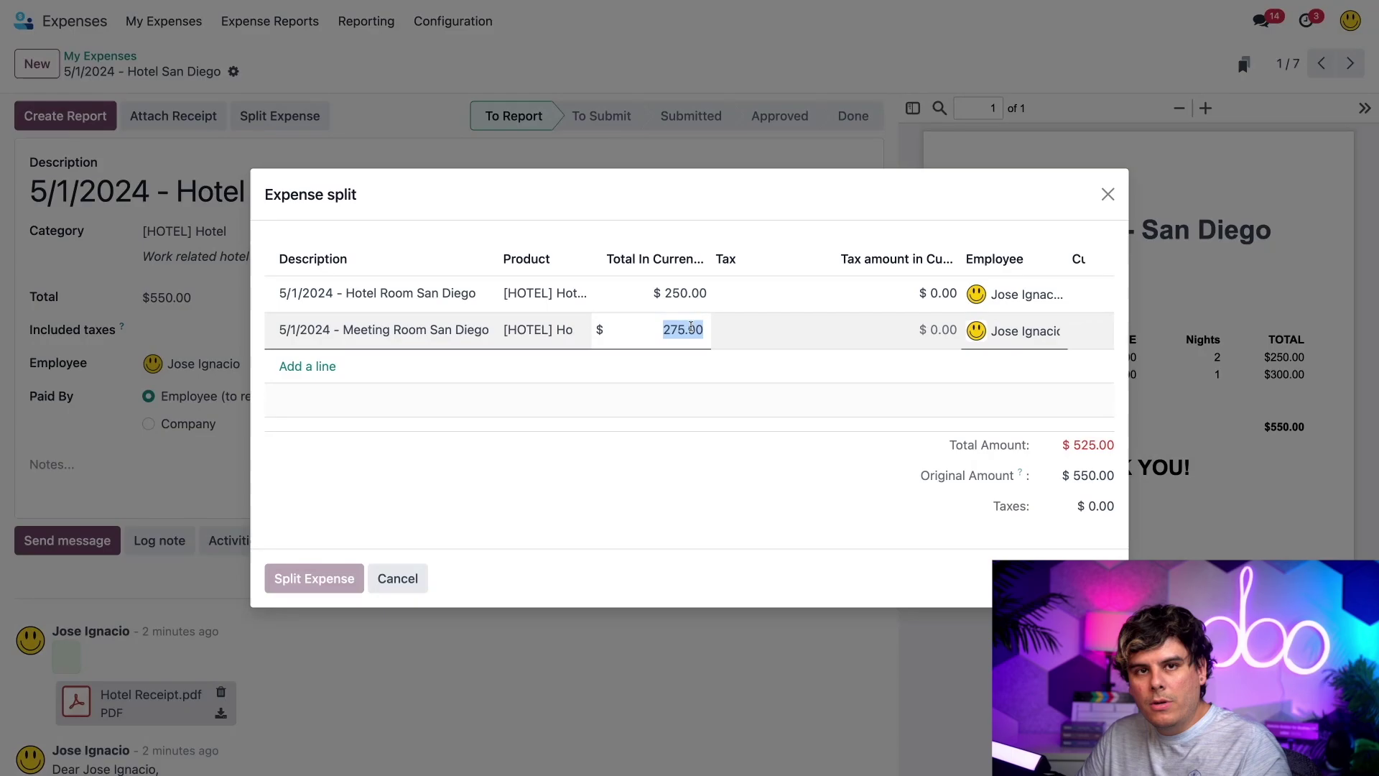
text(30)
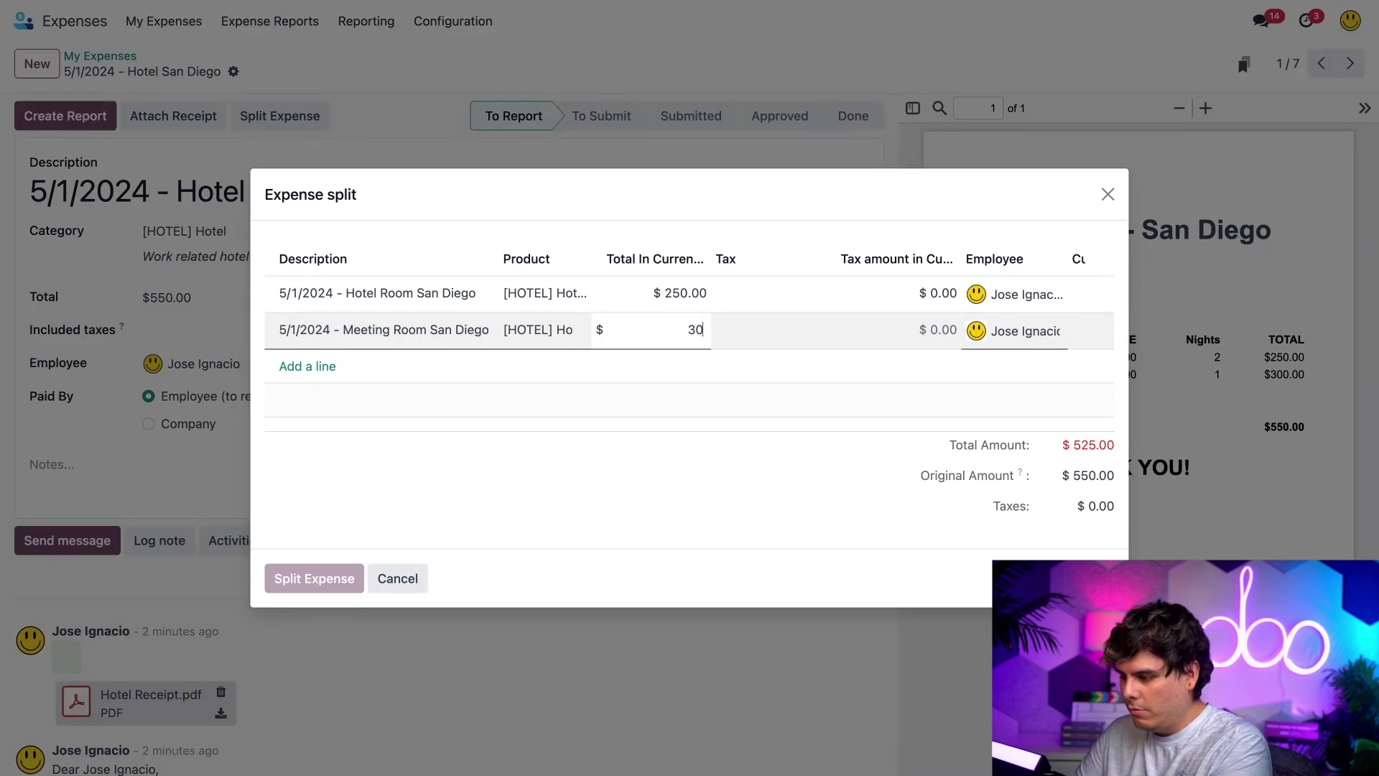
key(BackSpace)
text(00)
click(645, 438)
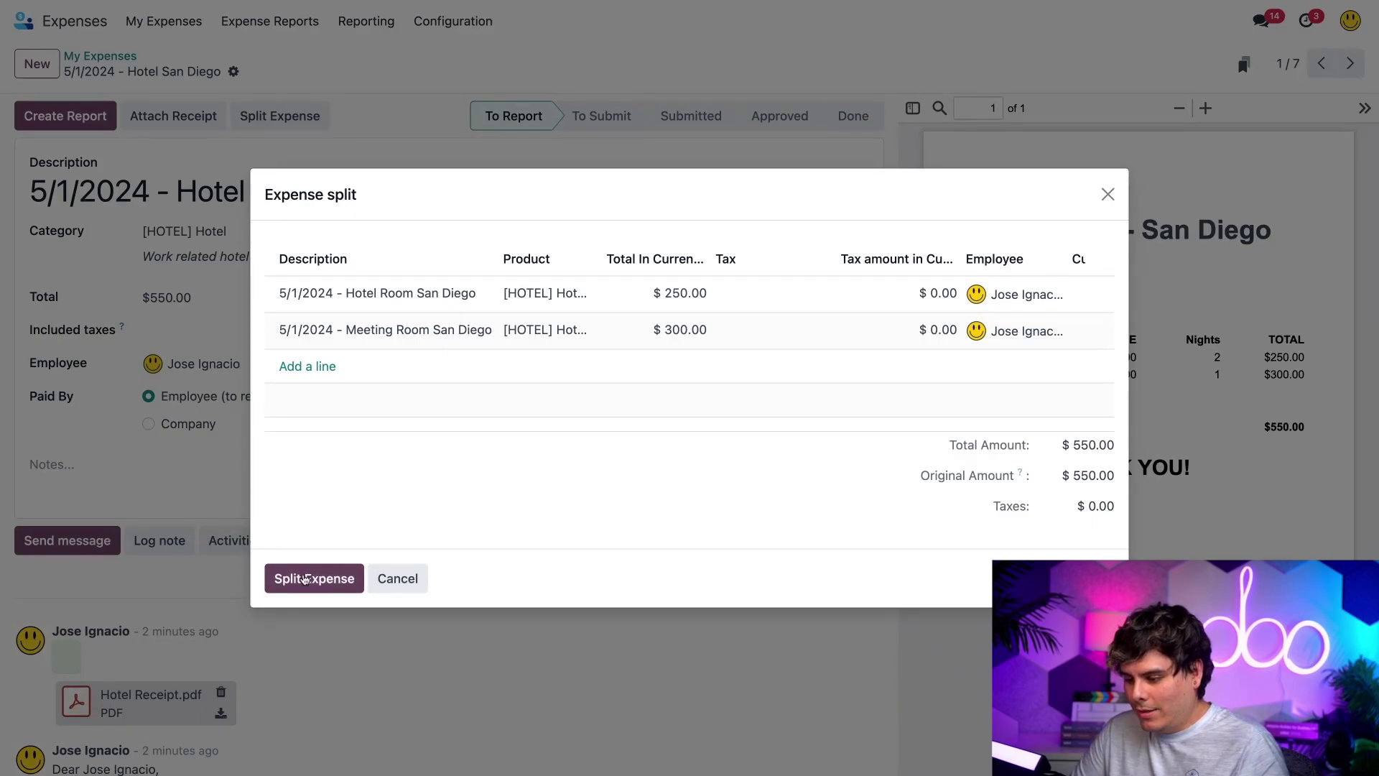
click(309, 576)
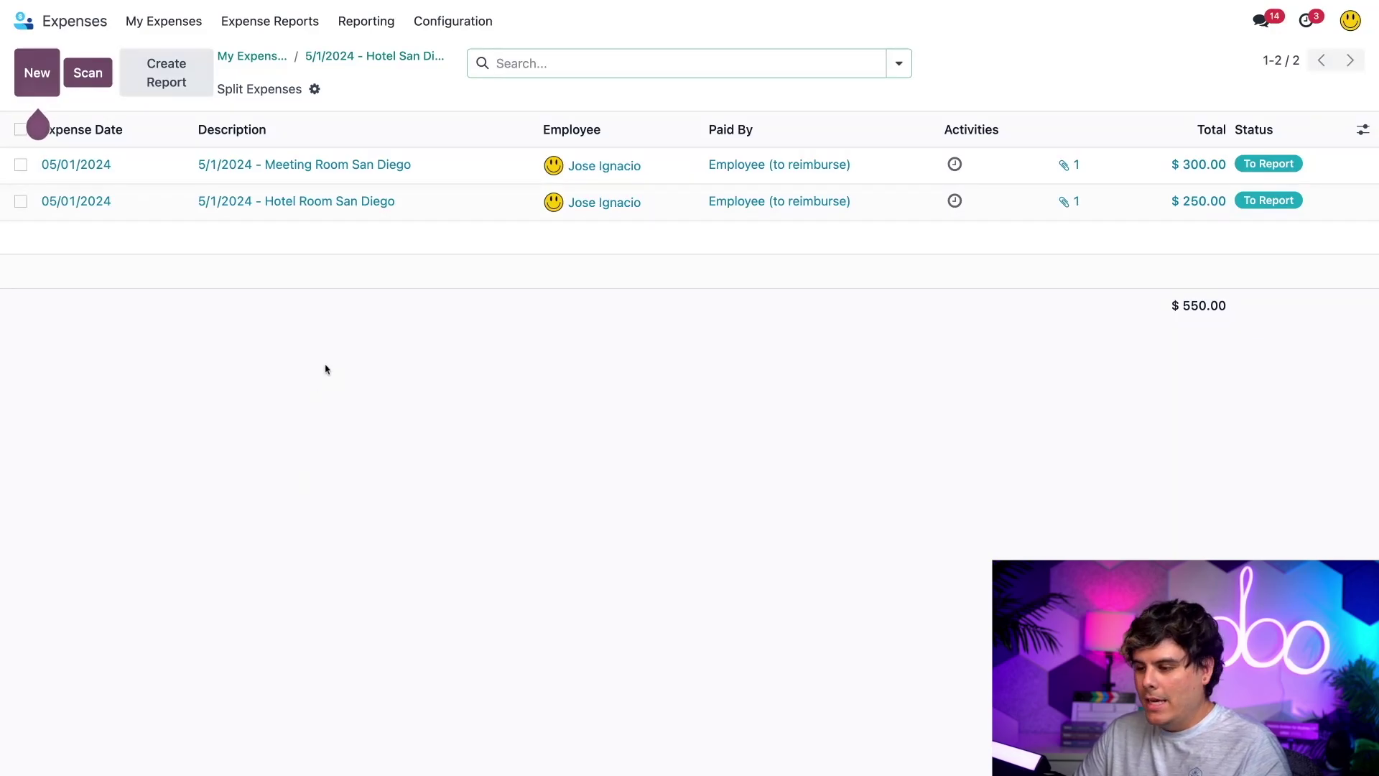
- Switch to the My Expenses list to see the $300 and $250 entries
click(163, 21)
click(160, 62)
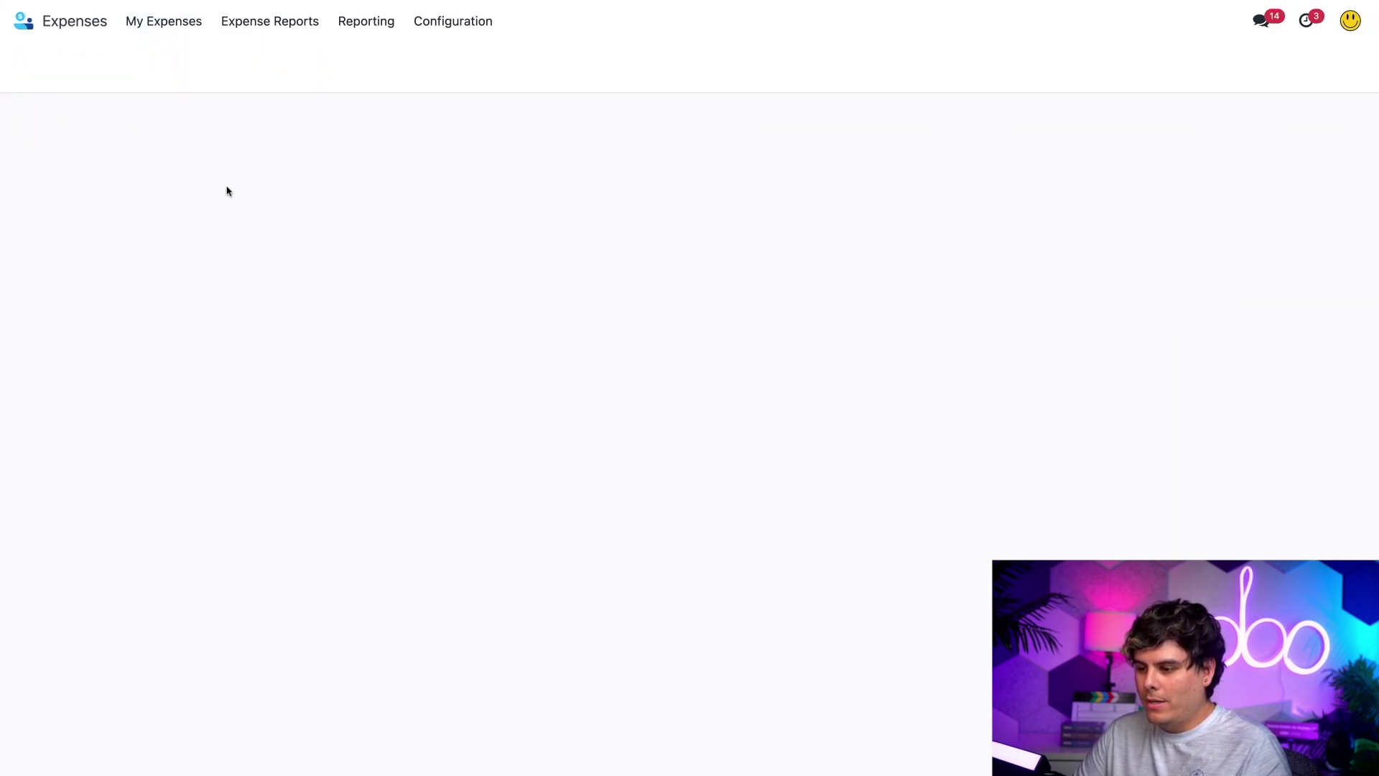